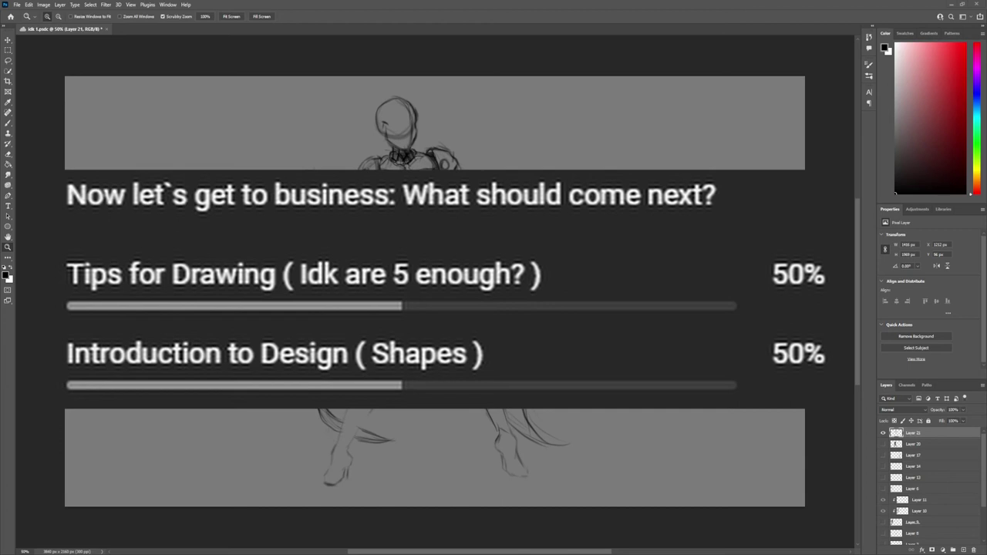
- Rework the torso armor lines, alternating between brush and eraser
key(ctrl+0)
key(b)
key(b)
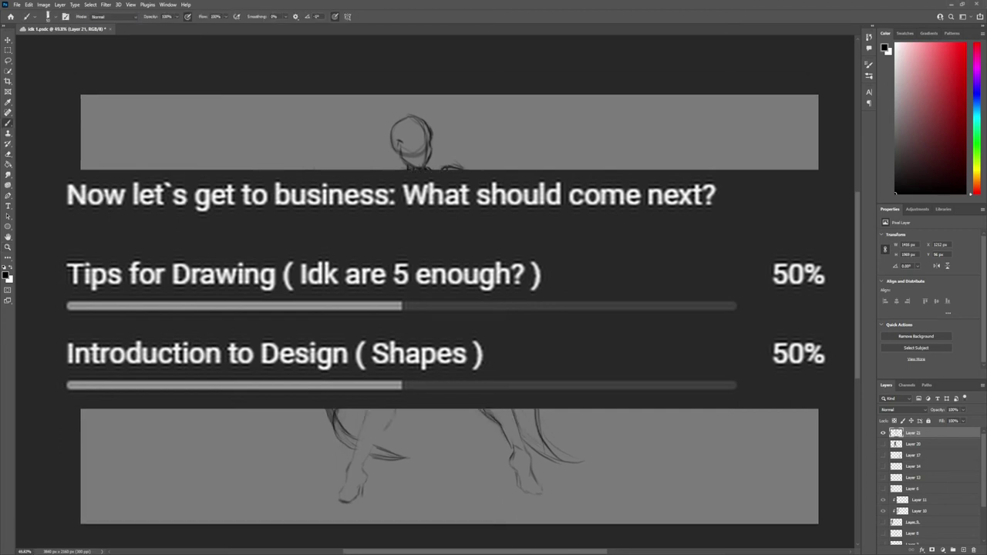
key(e)
key(b)
key(e)
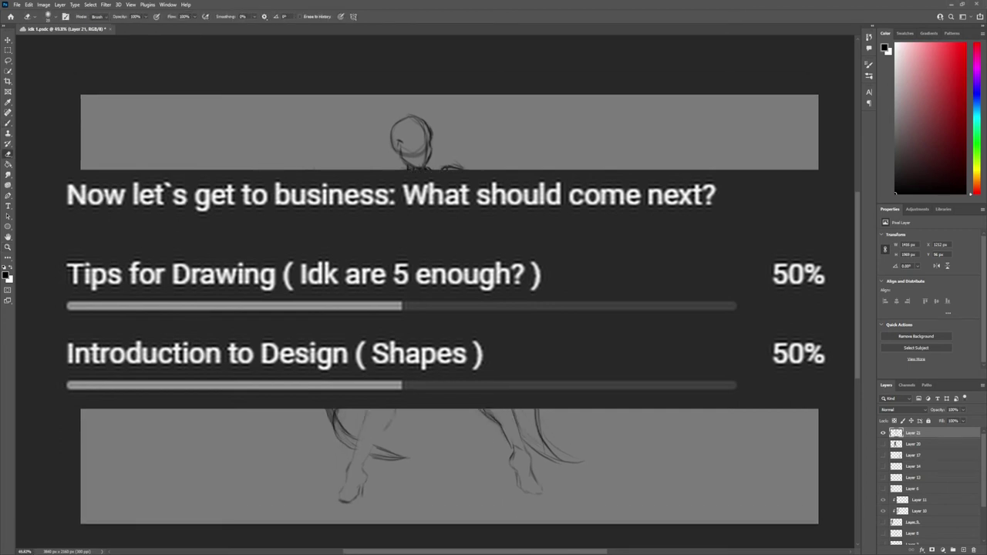
key(b)
key(e)
key(b)
key(e)
key(b)
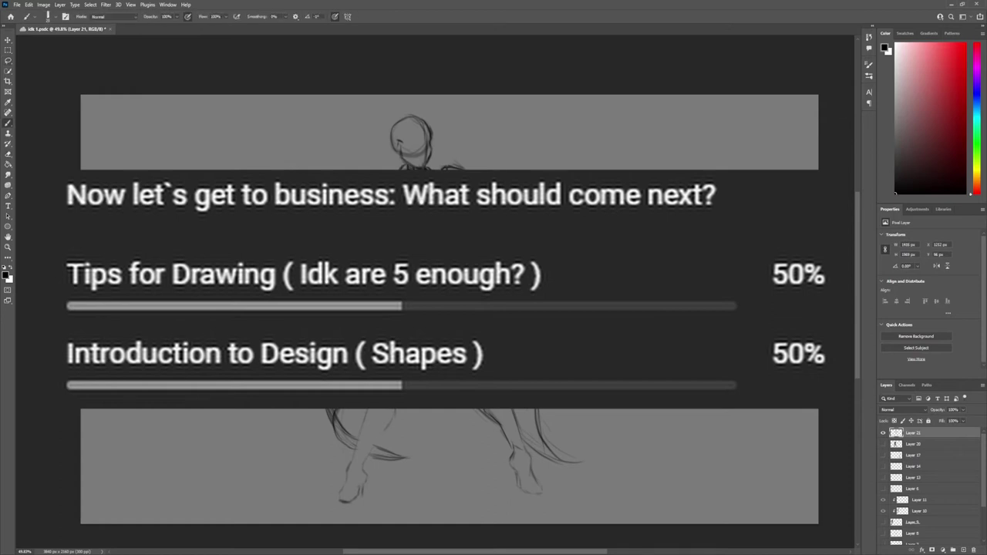
key(e)
key(b)
key(e)
key(b)
key(e)
key(b)
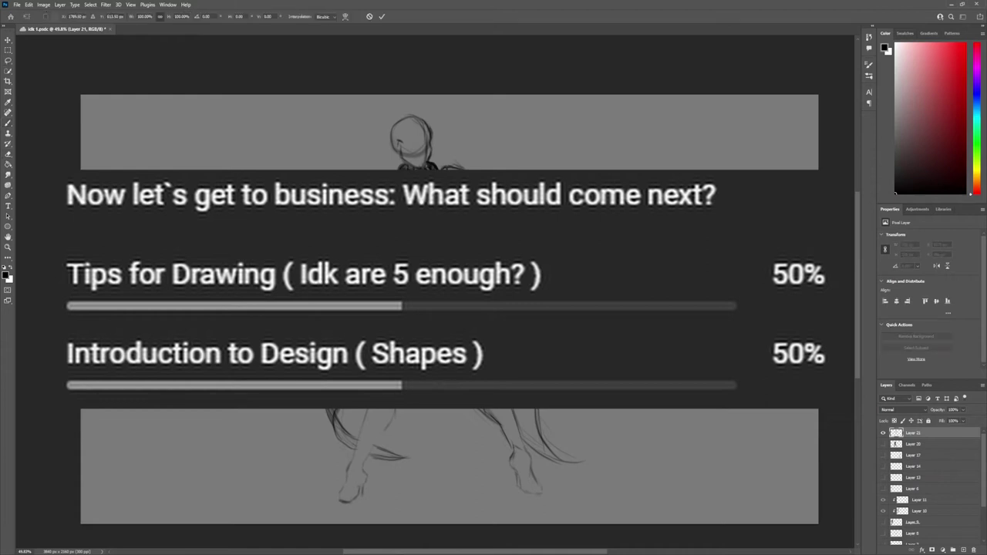
key(e)
key(b)
key(e)
key(b)
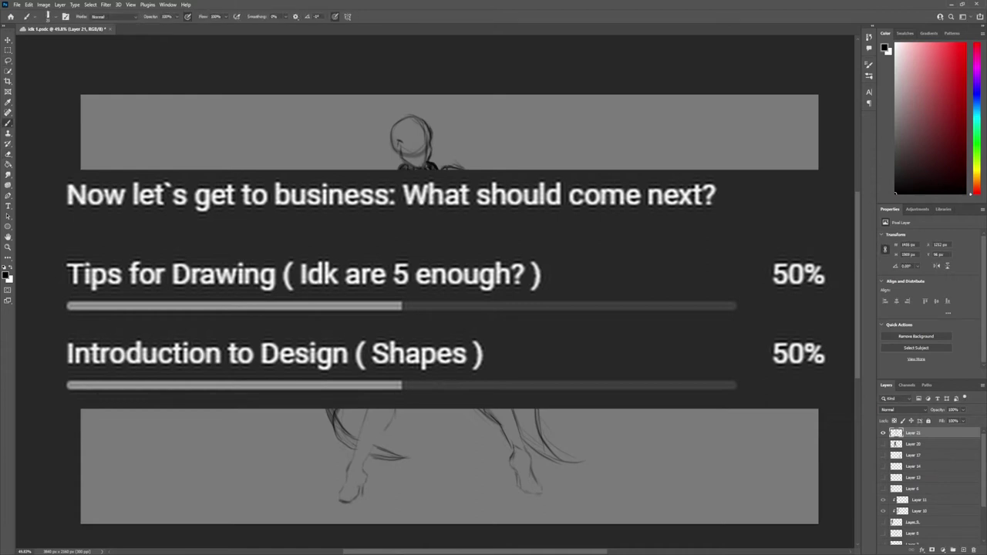
key(e)
key(b)
key(e)
key(b)
key(e)
- Select part of the abdomen armor freehand and free-transform it to reshape the midsection
key(l)
key(e)
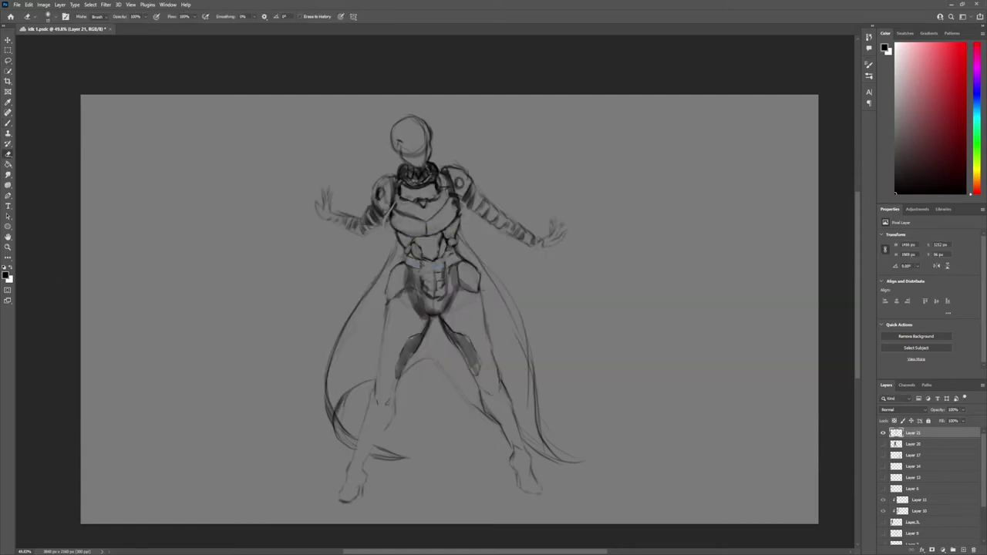
key(b)
key(e)
key(b)
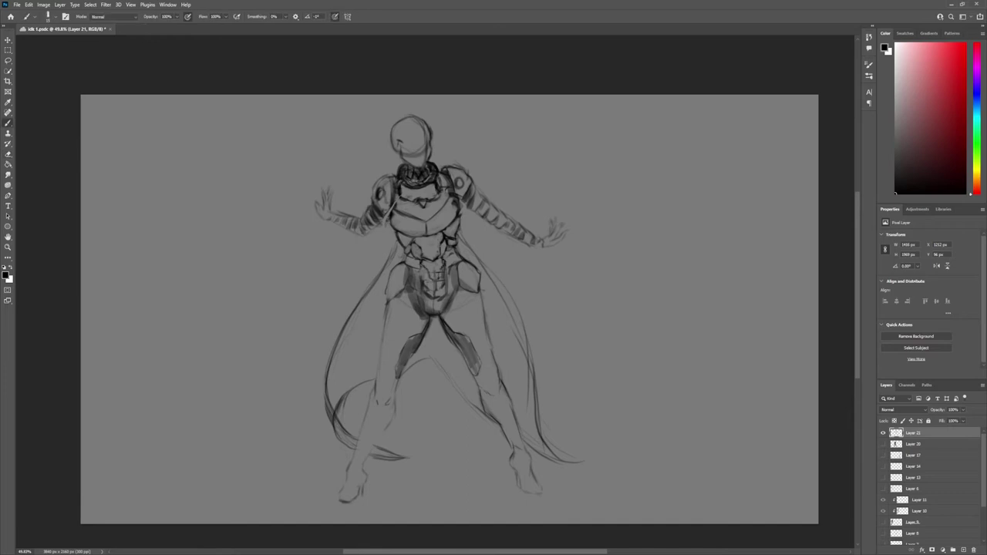
key(ctrl+t)
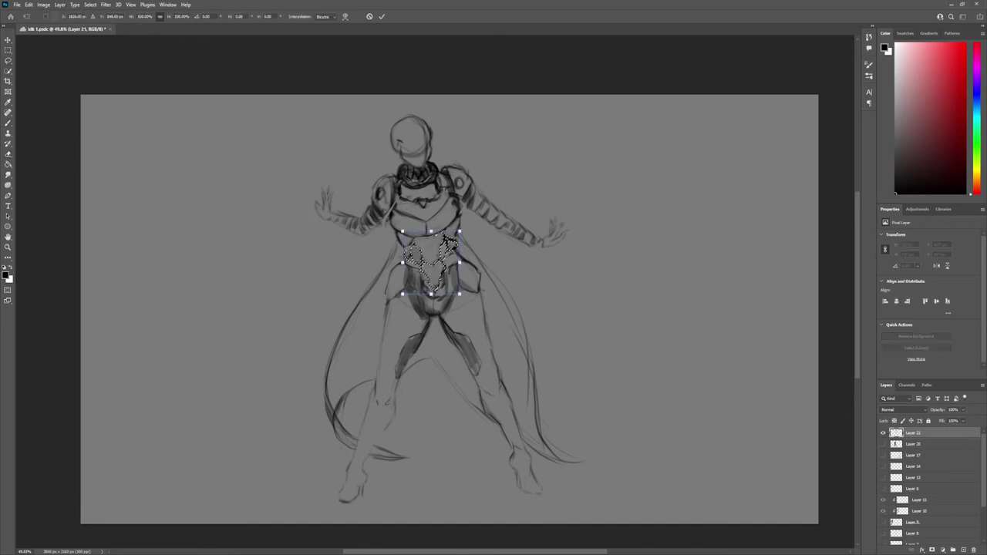
key(Return)
- Add brush strokes around the right hip and pelvis
key(e)
key(b)
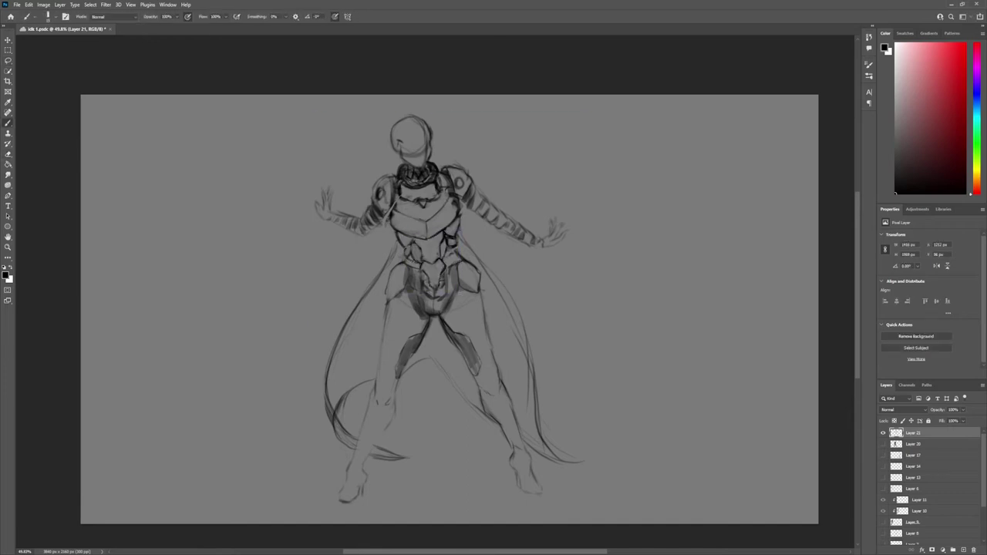
mouse_move(463, 282)
mouse_down()
mouse_move(483, 299)
mouse_move(442, 313)
mouse_move(461, 312)
mouse_up()
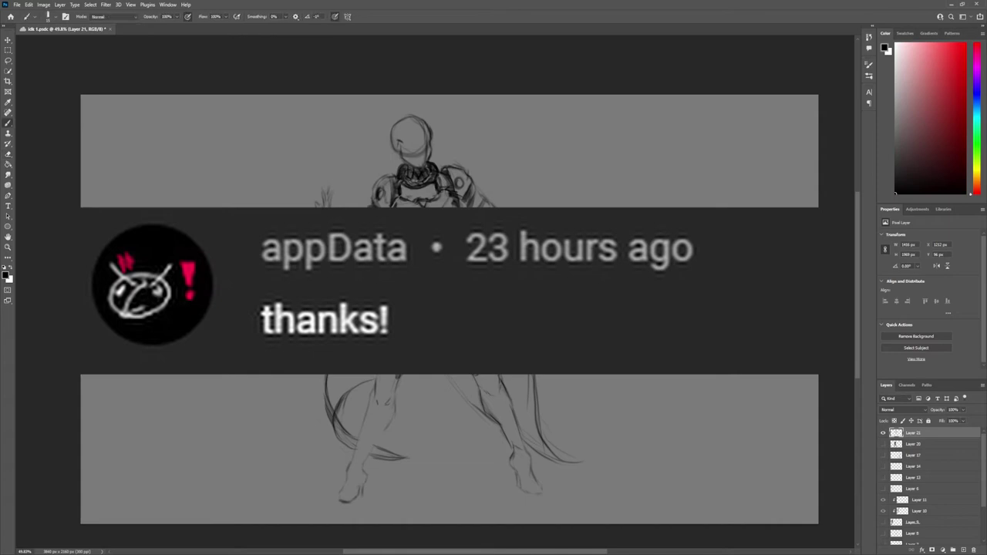
- Sketch the left boot and darken the lower leg below it
scroll(450, 309, down, 2)
scroll(450, 309, up, 2)
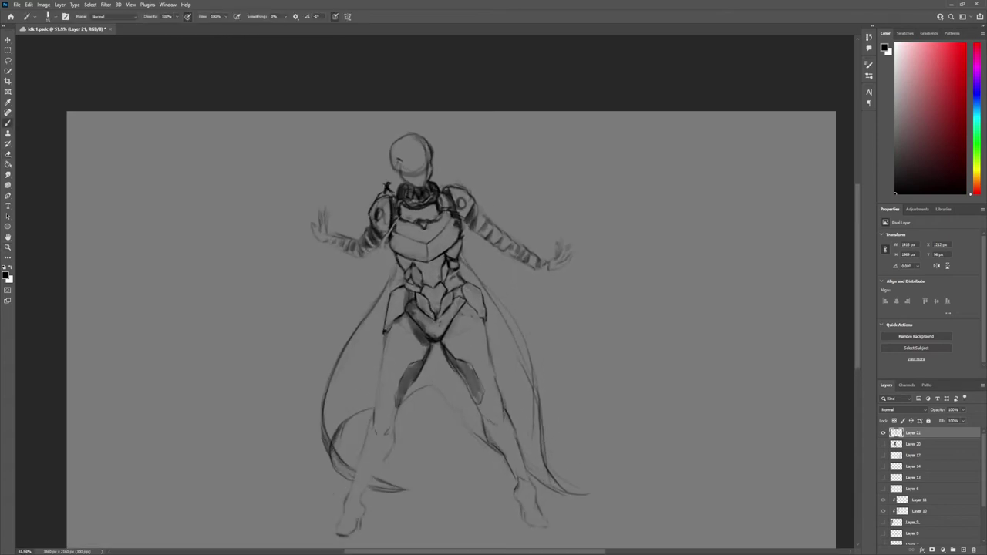
scroll(450, 309, down, 2)
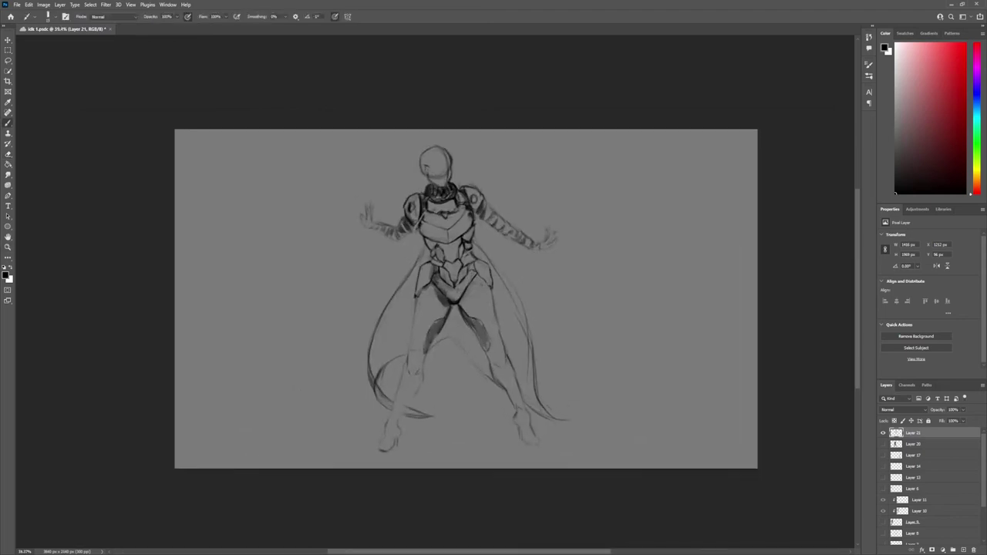
mouse_move(409, 365)
mouse_down()
mouse_move(425, 384)
mouse_move(423, 372)
mouse_move(399, 388)
mouse_up()
drag(420, 384, 396, 423)
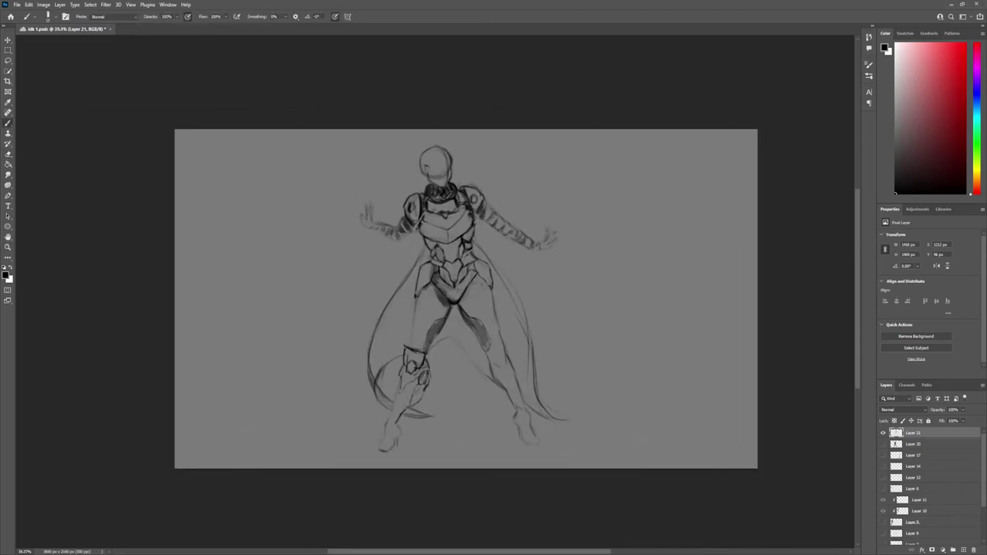
key(e)
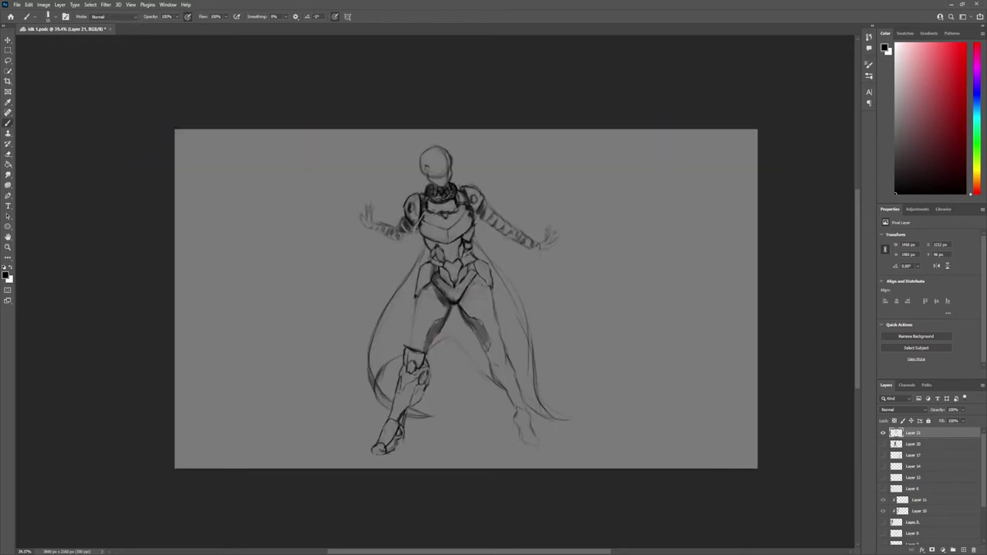
key(b)
- Shift and tilt the redrawn right boot into place with a free transform
scroll(435, 293, up, 2)
key(e)
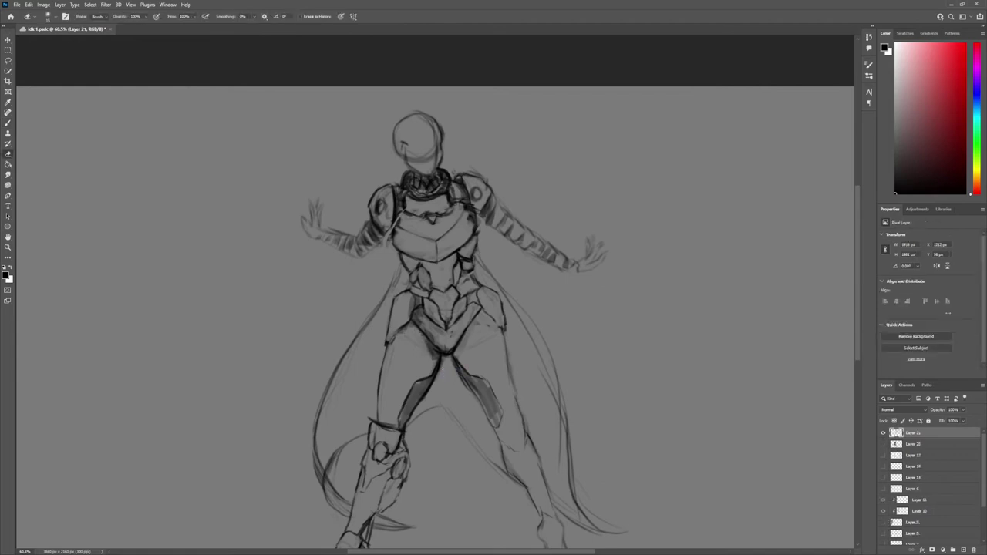
scroll(436, 339, down, 2)
key(b)
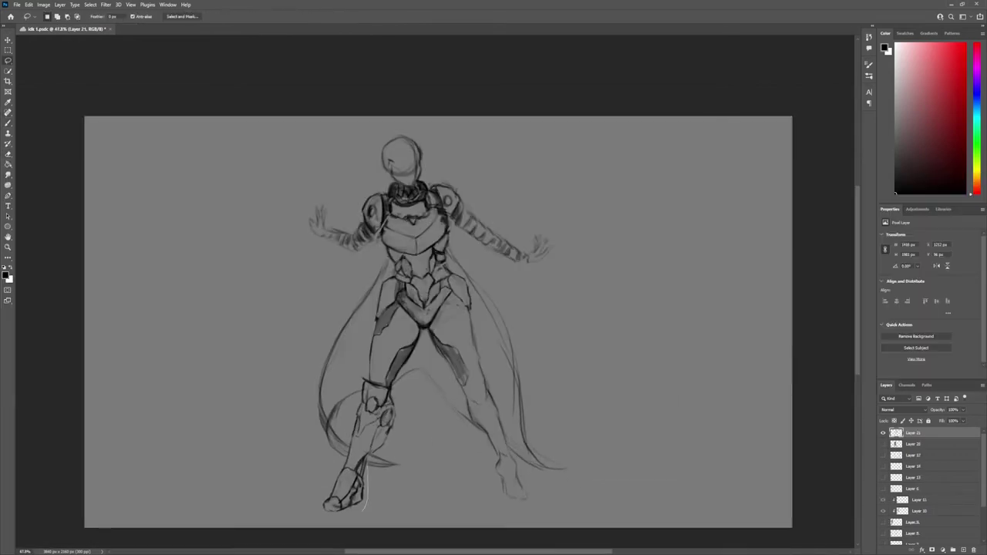
key(ctrl+t)
mouse_move(457, 359)
mouse_down()
mouse_move(448, 348)
mouse_move(539, 280)
mouse_up()
key(Return)
- Sketch face guide lines, the jaw line and the left and top head outline
key(z)
key(b)
key(ctrl+minus)
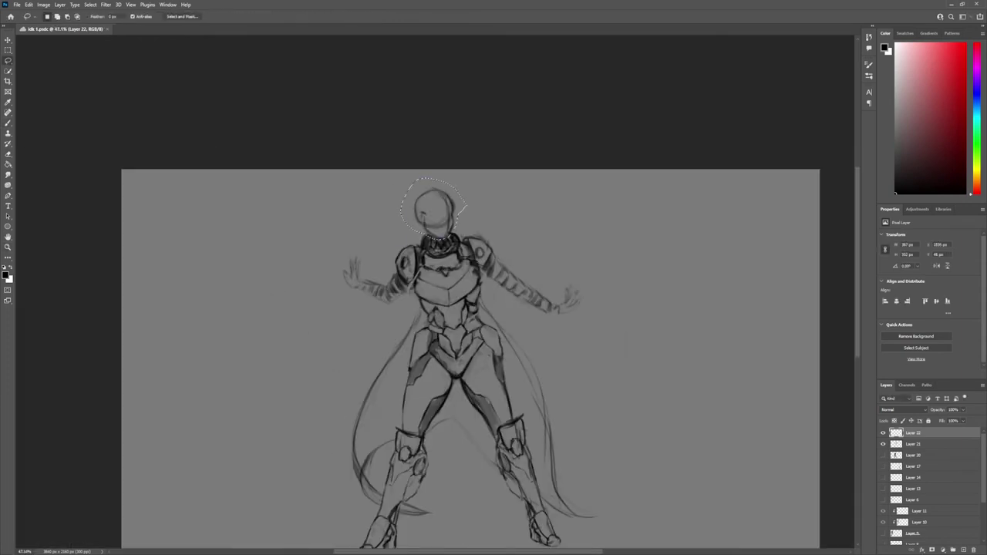
drag(408, 202, 448, 252)
key(ctrl+plus)
drag(398, 230, 402, 182)
mouse_move(405, 192)
mouse_down()
mouse_move(449, 181)
mouse_move(429, 235)
mouse_up()
key(ctrl+minus)
- Draw face lines and hair strands on both sides and over the top of the head
drag(450, 230, 464, 235)
drag(455, 199, 474, 233)
drag(410, 225, 401, 245)
drag(404, 195, 439, 182)
mouse_move(442, 184)
mouse_down()
mouse_move(455, 197)
mouse_move(430, 228)
mouse_up()
mouse_move(444, 190)
mouse_down()
mouse_move(456, 204)
mouse_move(430, 183)
mouse_up()
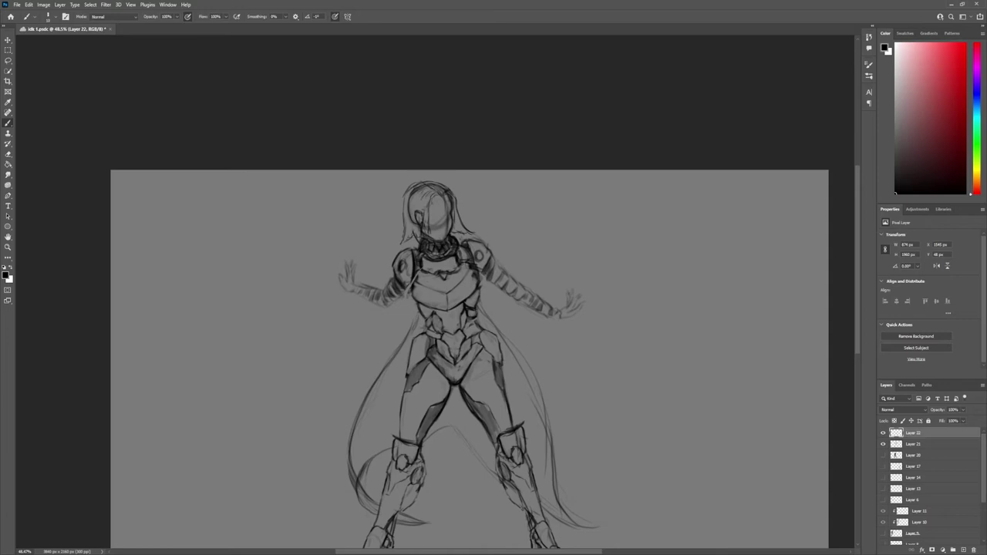
scroll(447, 309, up, 2)
mouse_move(458, 215)
mouse_down()
mouse_move(459, 230)
mouse_move(427, 259)
mouse_move(440, 290)
mouse_up()
scroll(447, 309, down, 1)
- Merge Layer 22 into Layer 21 and tidy the strokes with the eraser
key(ctrl+e)
key(e)
key(b)
scroll(446, 214, up, 4)
- Redraw the cheek line, trim the jaw and outline the right eye
key(e)
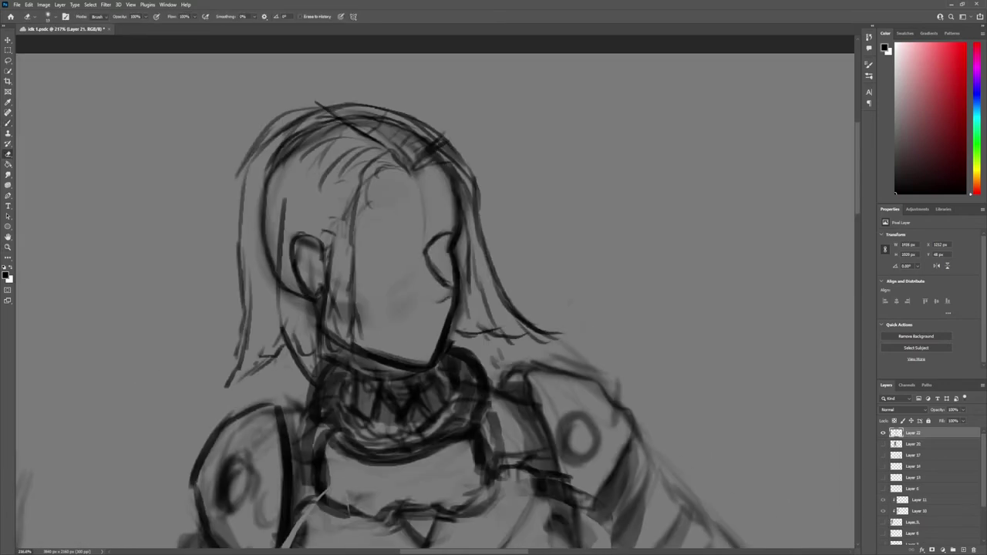
key(b)
mouse_move(440, 254)
mouse_down()
mouse_move(455, 297)
mouse_move(429, 299)
mouse_move(435, 319)
mouse_move(455, 301)
mouse_move(449, 170)
mouse_move(456, 307)
mouse_up()
key(e)
key(b)
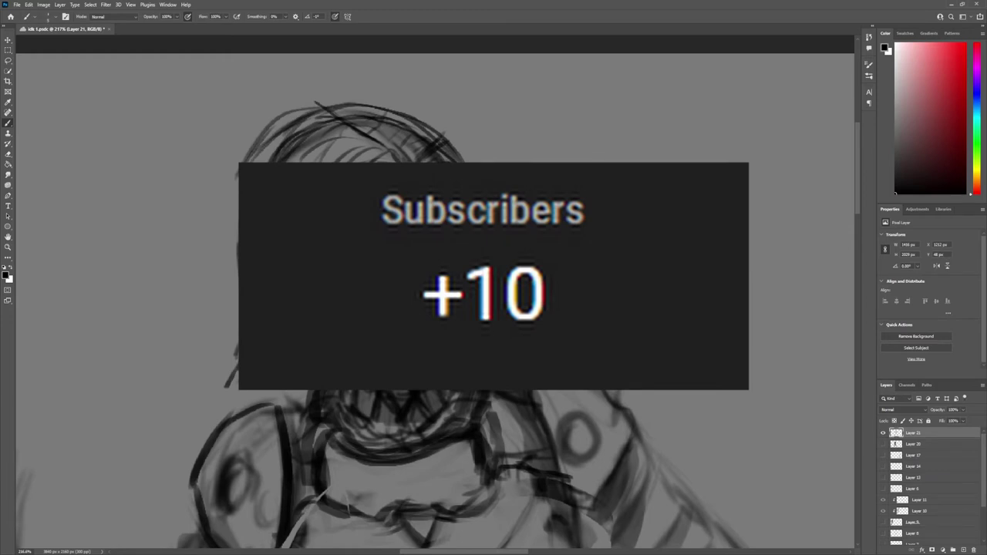
mouse_move(432, 242)
mouse_down()
mouse_move(436, 251)
mouse_move(453, 247)
mouse_up()
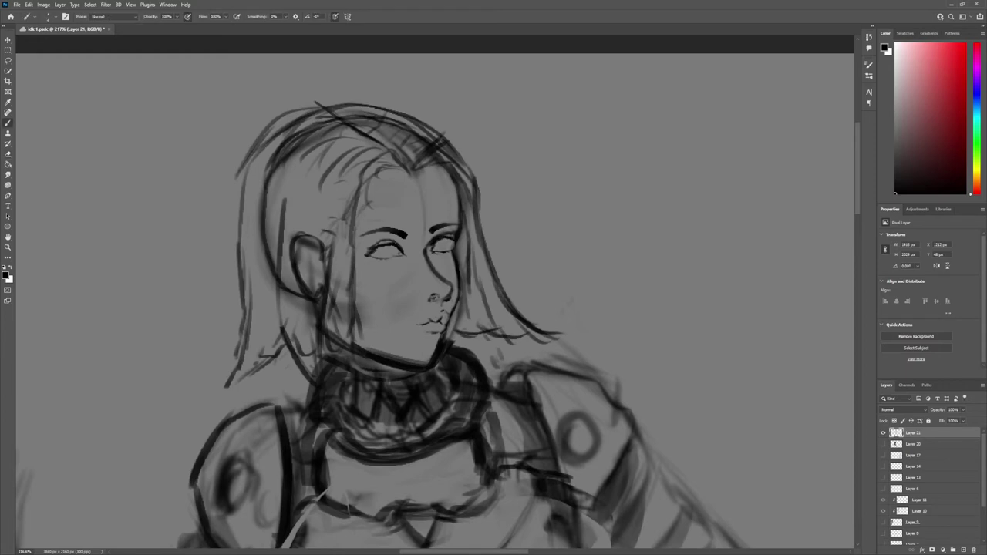
key(ctrl+0)
scroll(432, 309, up, 4)
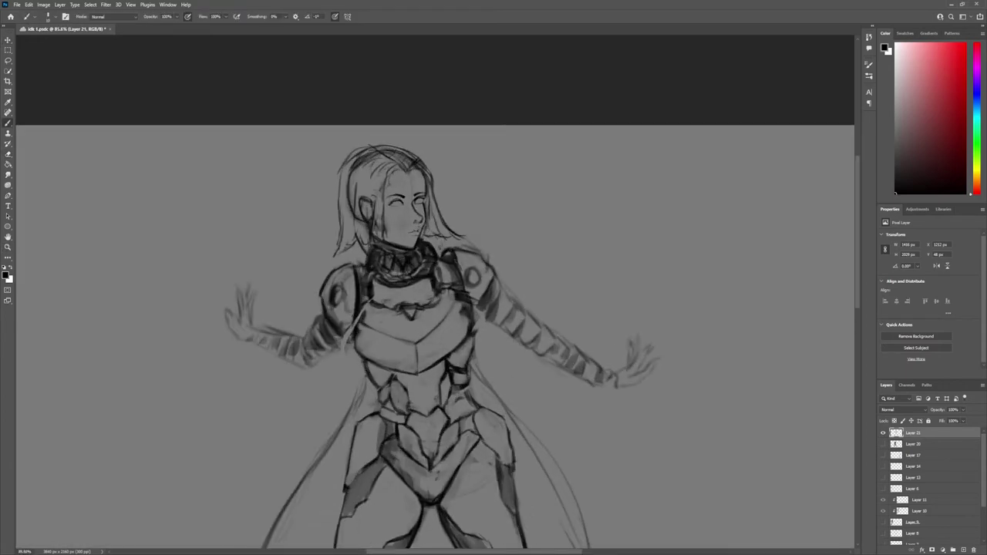
- Add dark strokes to the right forearm cuff
key(e)
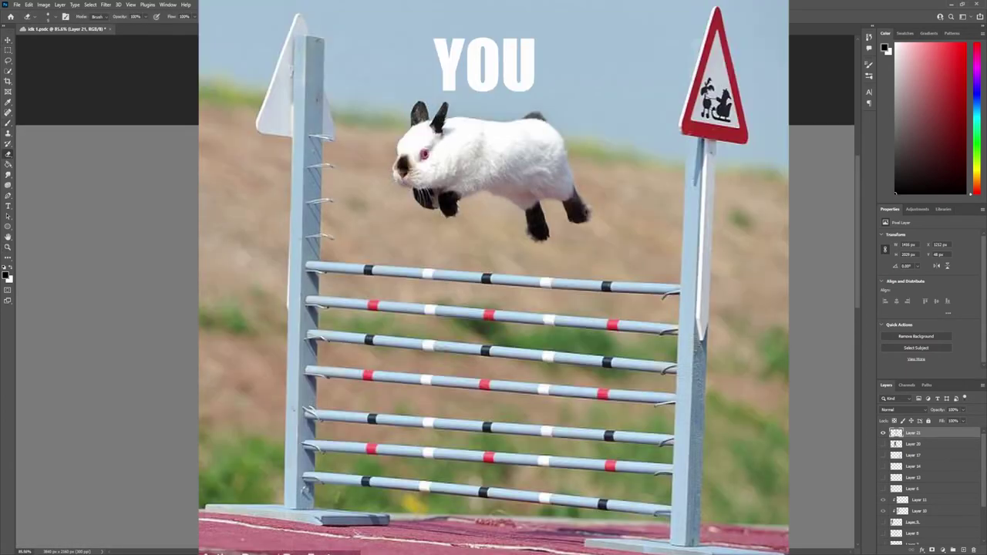
key(b)
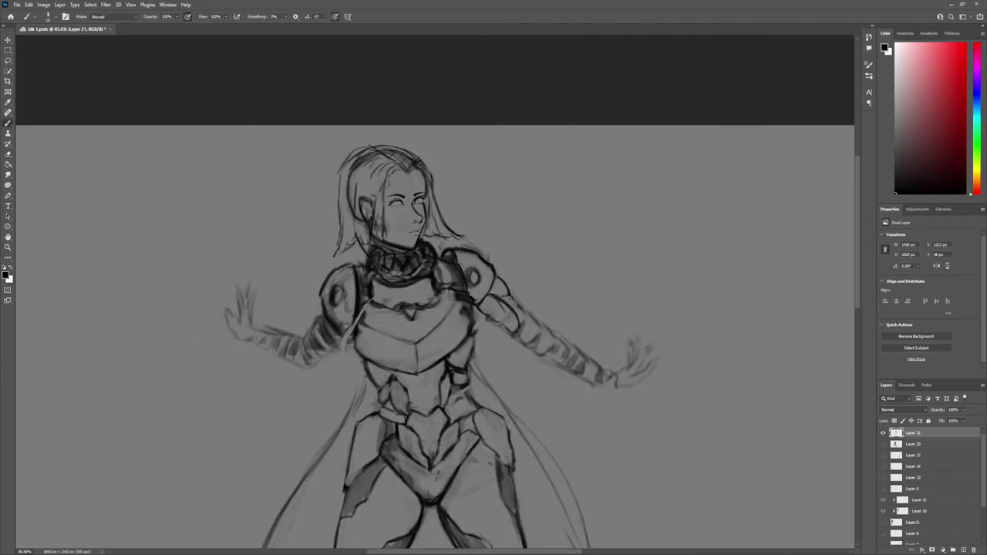
mouse_move(539, 315)
mouse_down()
mouse_move(542, 336)
mouse_move(524, 351)
mouse_up()
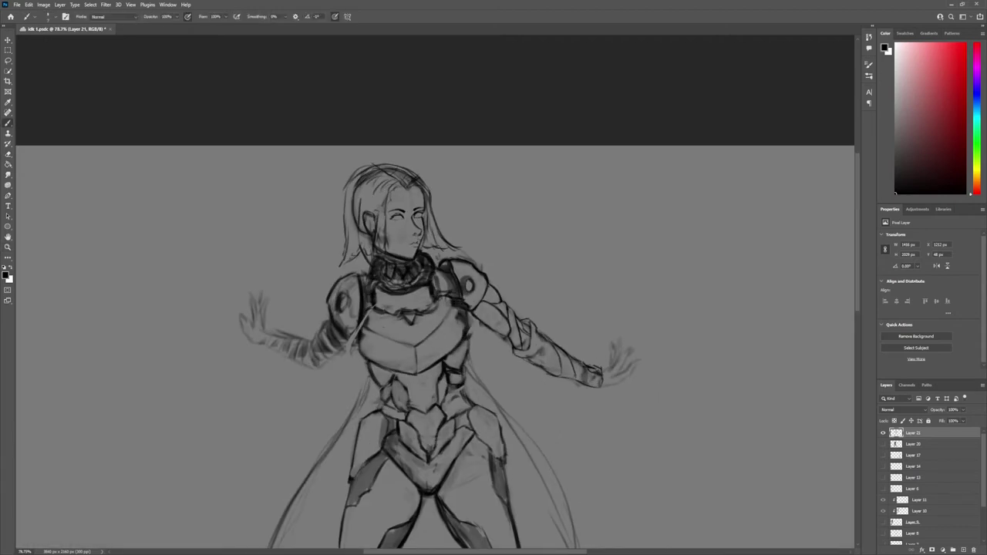
- Free-transform the shoulder piece and redraw the right shoulder armor, dropping the round shape
key(ctrl+t)
key(Return)
key(b)
mouse_move(453, 231)
mouse_down()
mouse_move(496, 295)
mouse_move(500, 277)
mouse_up()
key(ctrl+z)
key(ctrl+z)
drag(465, 307, 498, 279)
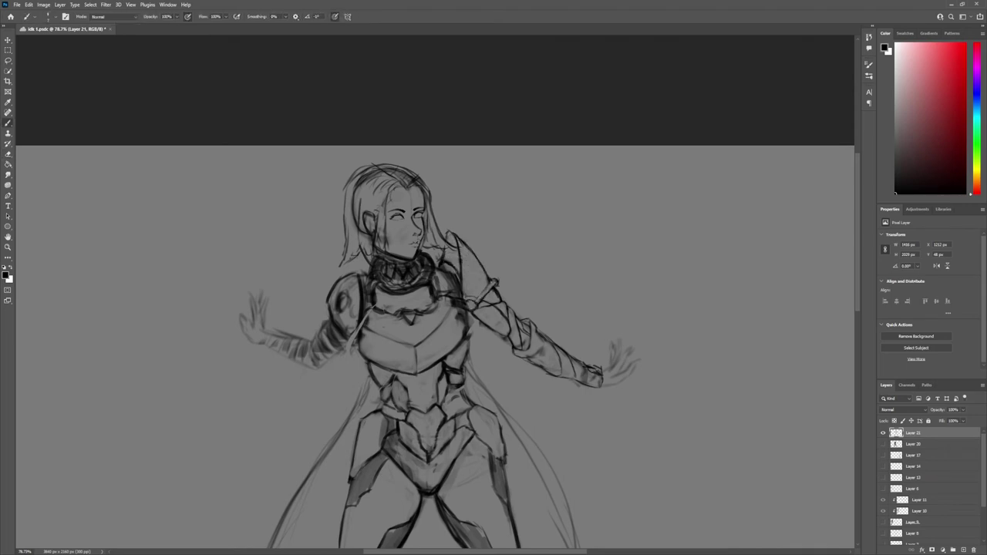
scroll(483, 271, down, 2)
- Sketch the left shoulder armor, erasing stray strokes and redrawing its outline
drag(375, 248, 370, 282)
drag(358, 245, 353, 300)
key(e)
mouse_move(369, 264)
mouse_down()
mouse_move(375, 312)
mouse_move(356, 278)
mouse_up()
key(b)
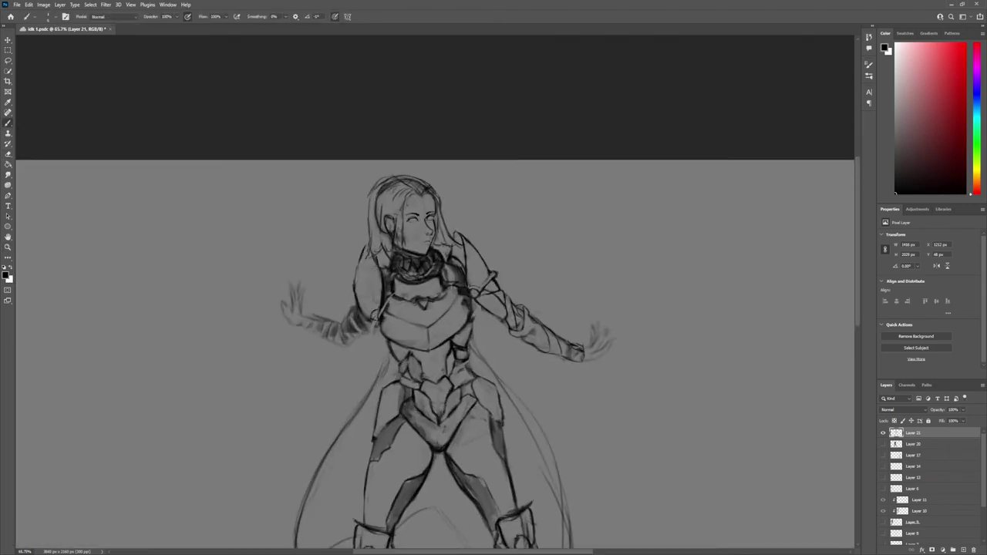
mouse_move(376, 319)
mouse_down()
mouse_move(355, 339)
mouse_move(306, 351)
mouse_up()
key(e)
key(b)
key(e)
key(b)
- Add and refine strokes along the left forearm
drag(350, 309, 337, 331)
drag(346, 339, 356, 347)
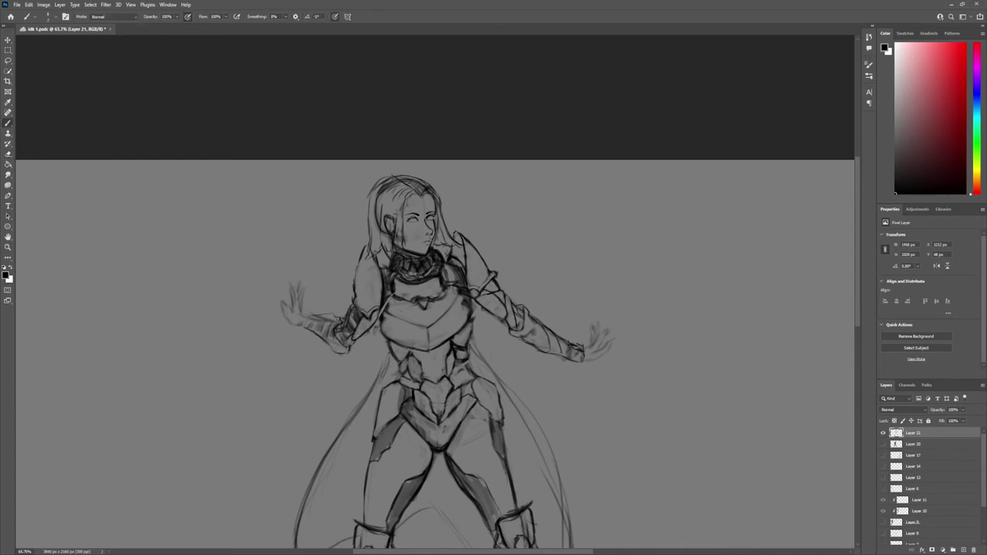
key(e)
drag(361, 309, 342, 339)
mouse_move(336, 316)
mouse_down()
mouse_move(310, 339)
mouse_move(299, 315)
mouse_up()
- Ink the face contours, jawline and hair outline down to the jagged hair ends
key(b)
scroll(352, 231, down, 5)
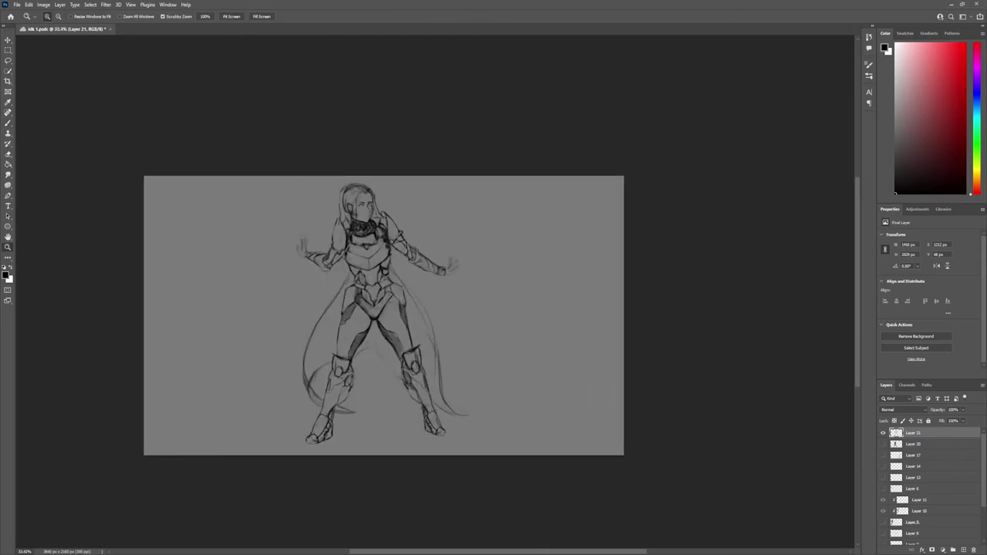
scroll(352, 231, up, 5)
key(ctrl+t)
key(Return)
key(r)
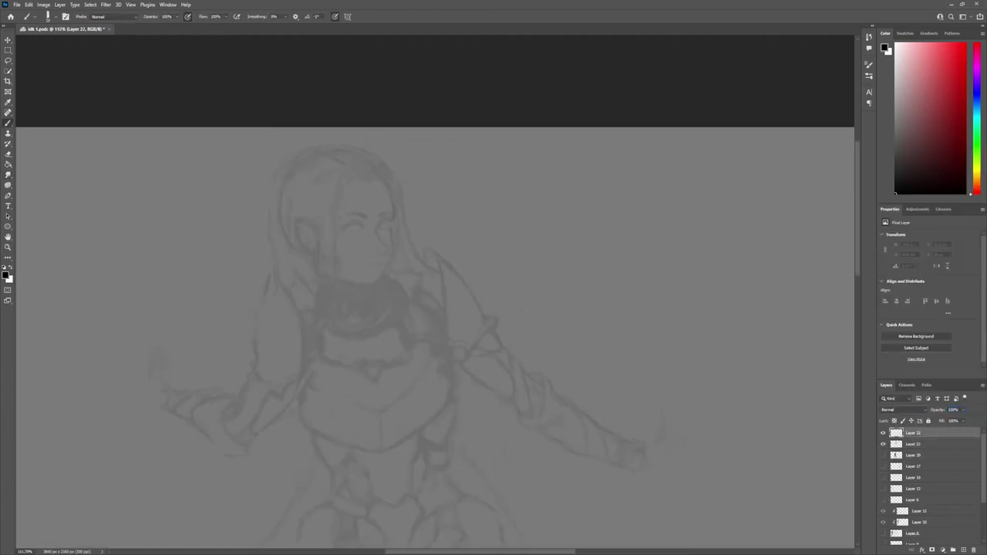
mouse_move(384, 181)
mouse_down()
mouse_move(385, 266)
mouse_move(337, 277)
mouse_up()
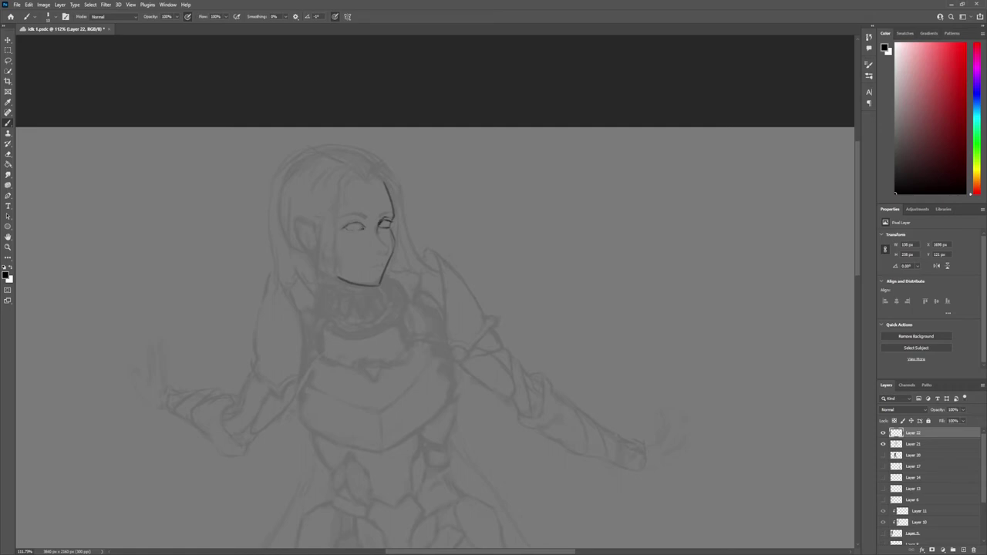
drag(370, 167, 432, 274)
mouse_move(347, 291)
mouse_down()
mouse_move(351, 165)
mouse_move(331, 274)
mouse_up()
drag(317, 216, 333, 287)
drag(273, 260, 273, 290)
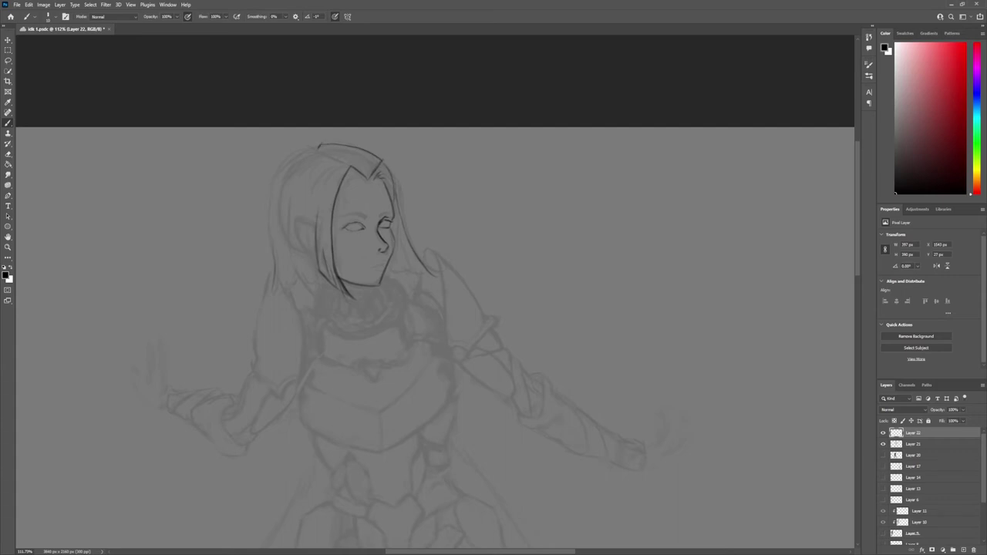
drag(306, 146, 272, 301)
drag(279, 299, 325, 279)
- Ink the neck lines and the collar's top, side and bottom edges
scroll(438, 328, up, 2)
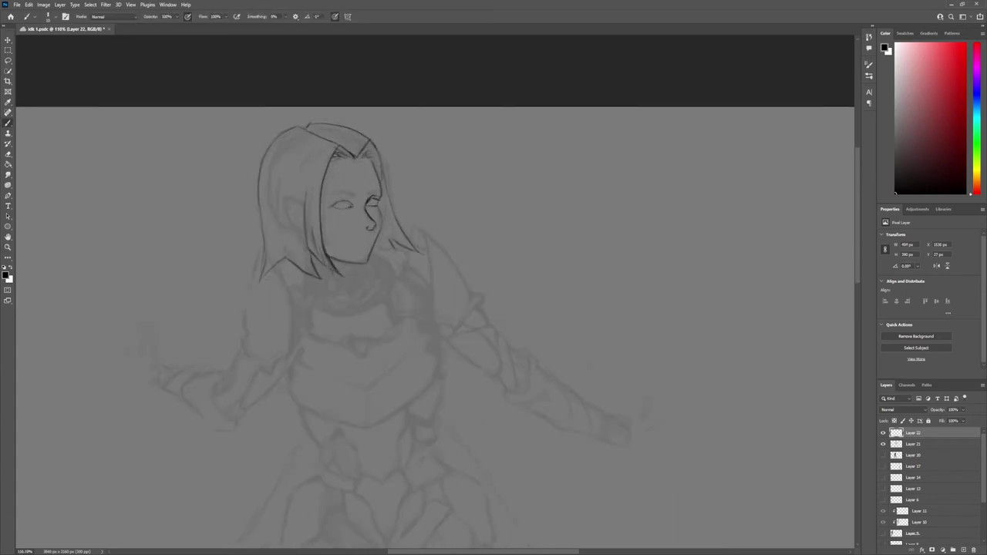
drag(382, 249, 373, 266)
mouse_move(347, 268)
mouse_down()
mouse_move(360, 284)
mouse_move(376, 272)
mouse_up()
mouse_move(338, 265)
mouse_down()
mouse_move(357, 286)
mouse_move(408, 283)
mouse_up()
drag(319, 286, 359, 331)
mouse_move(360, 328)
mouse_down()
mouse_move(405, 324)
mouse_move(396, 326)
mouse_up()
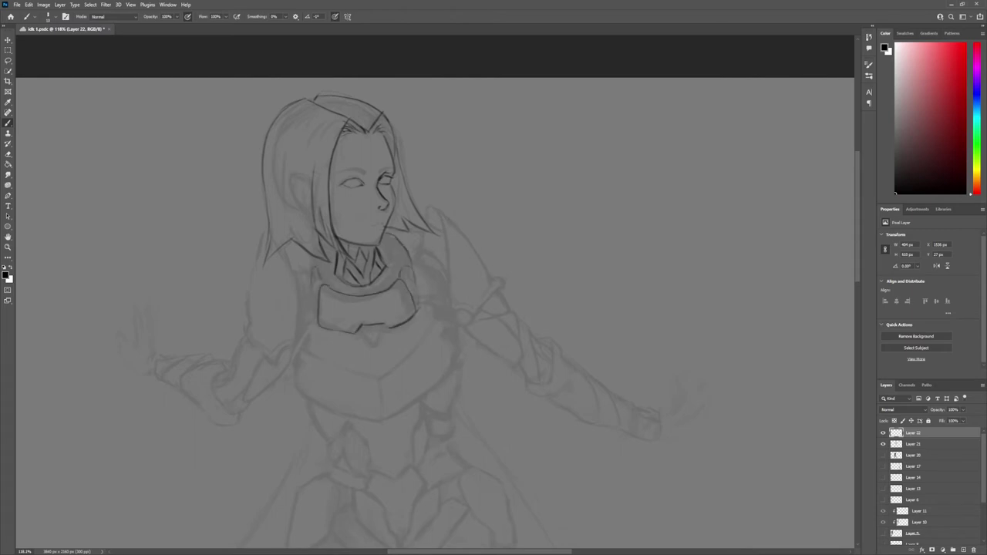
- Ink the right shoulder edges and the chest plate's V, upper edges, sides and bottom outline
scroll(397, 197, down, 2)
drag(434, 206, 436, 271)
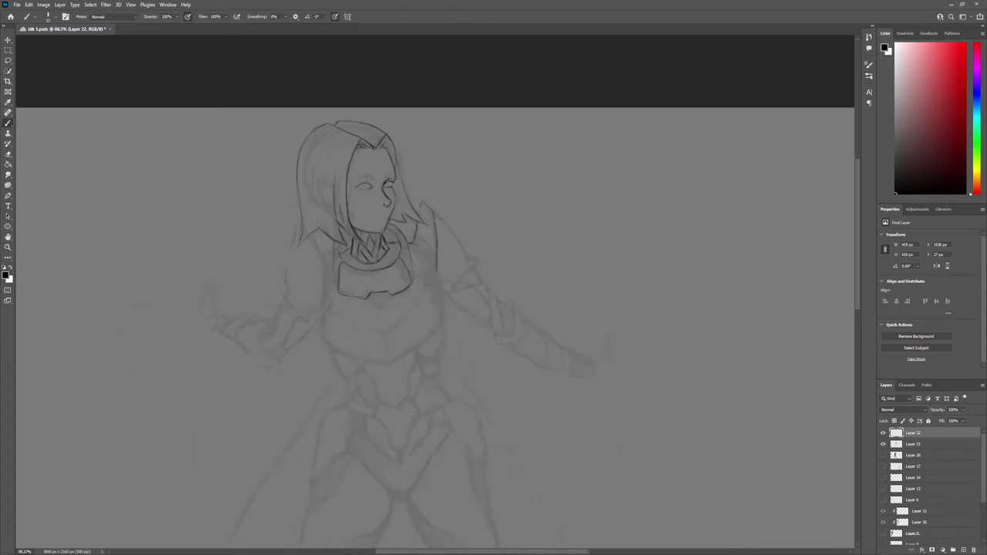
drag(436, 214, 475, 260)
drag(370, 296, 388, 298)
drag(426, 290, 384, 331)
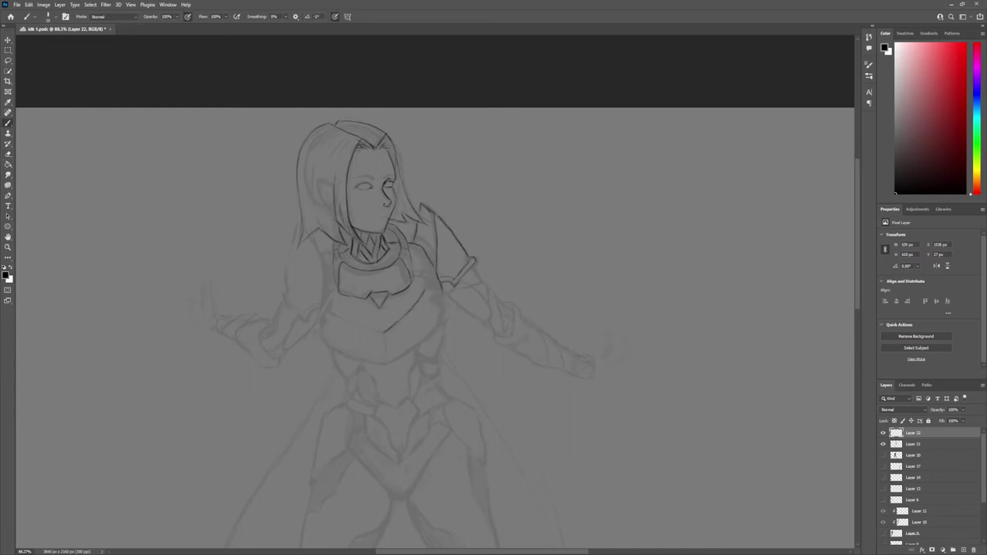
drag(323, 310, 381, 332)
drag(441, 317, 387, 366)
drag(321, 336, 386, 364)
drag(322, 308, 322, 336)
drag(443, 295, 442, 312)
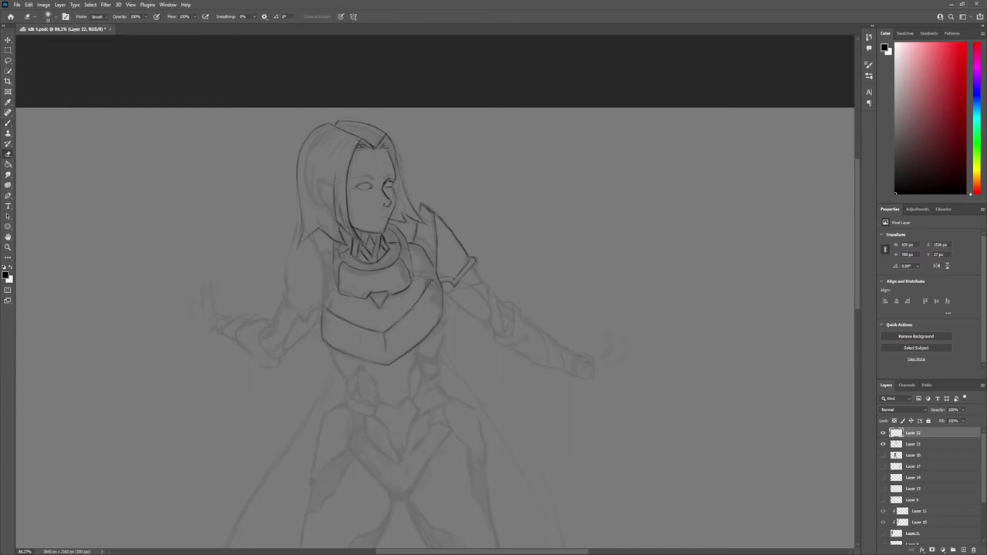
- Ink the left shoulder pad's outer edge, bottom curve and inner line, joined to the chest
drag(336, 284, 326, 295)
mouse_move(300, 224)
mouse_down()
mouse_move(287, 296)
mouse_move(323, 310)
mouse_up()
drag(325, 237, 312, 271)
drag(297, 304, 322, 313)
- Ink the eyelids of both eyes
scroll(370, 201, down, 3)
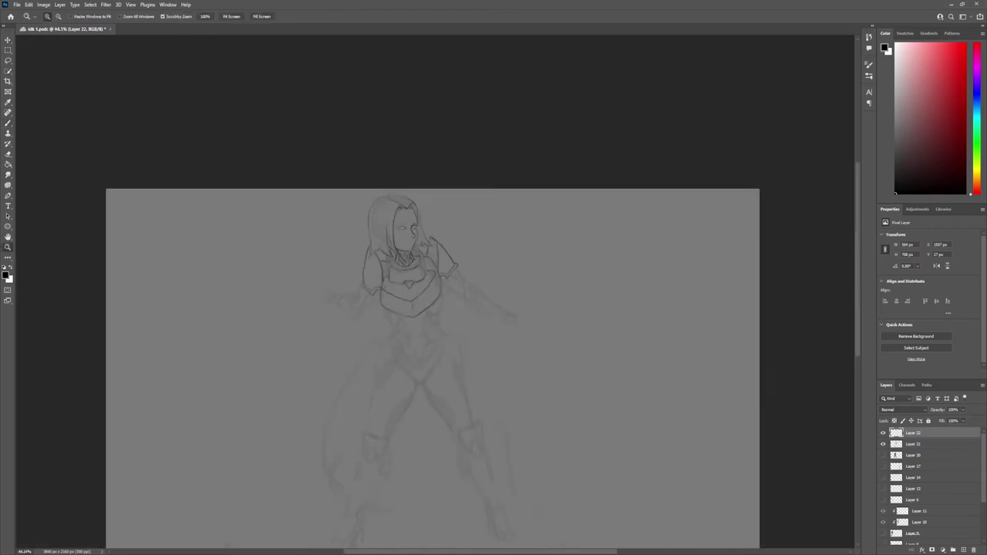
scroll(370, 201, up, 6)
drag(368, 259, 462, 248)
drag(440, 261, 460, 260)
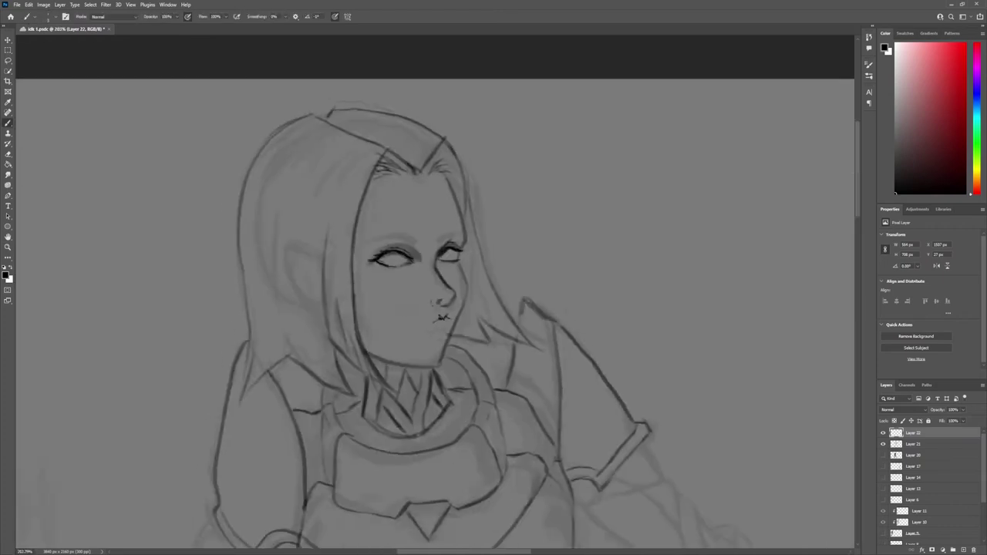
- Outline the left hand and its cuff
scroll(368, 201, down, 3)
drag(307, 339, 287, 381)
mouse_move(284, 355)
mouse_down()
mouse_move(260, 399)
mouse_move(281, 397)
mouse_up()
drag(292, 326, 260, 365)
drag(237, 352, 264, 342)
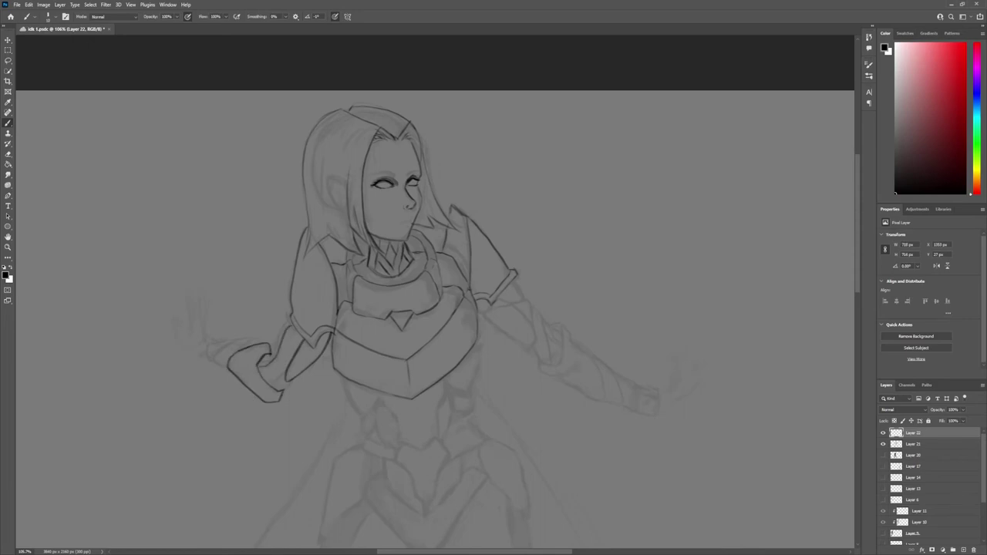
- Outline the waist and belt below the chest plate
scroll(378, 50, down, 2)
drag(448, 248, 444, 285)
drag(425, 276, 424, 288)
drag(382, 286, 391, 303)
mouse_move(424, 289)
mouse_down()
mouse_move(411, 324)
mouse_move(395, 319)
mouse_up()
drag(388, 331, 409, 320)
drag(420, 316, 426, 338)
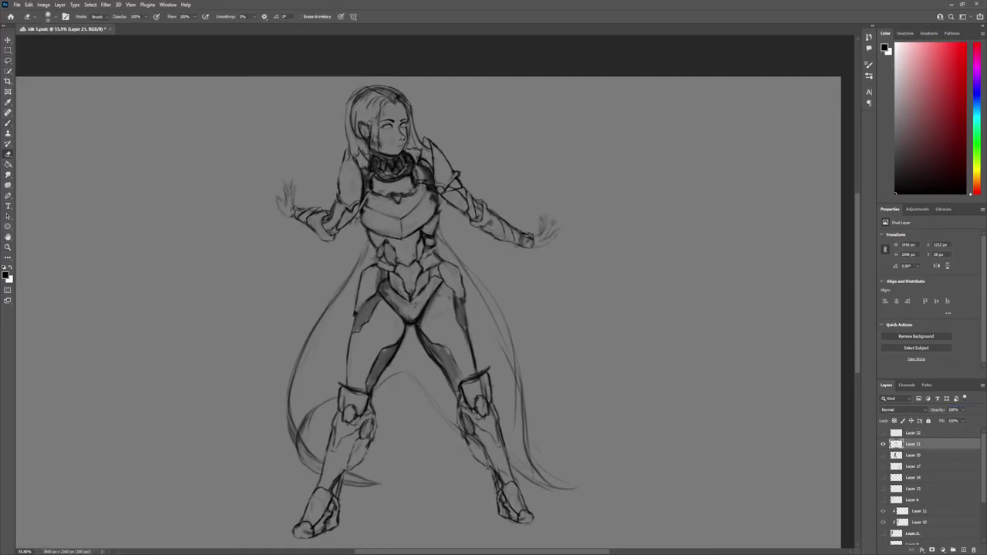
- Shade the pelvis armour, waist belt, hips and chest plate underside in darker grey
key(b)
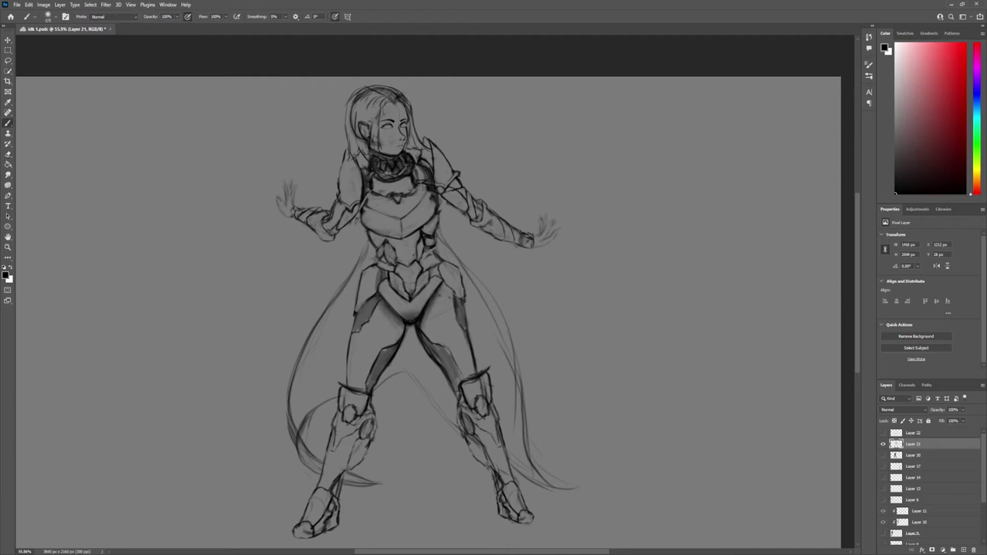
mouse_move(383, 285)
mouse_down()
mouse_move(439, 284)
mouse_move(383, 284)
mouse_move(411, 295)
mouse_move(387, 272)
mouse_up()
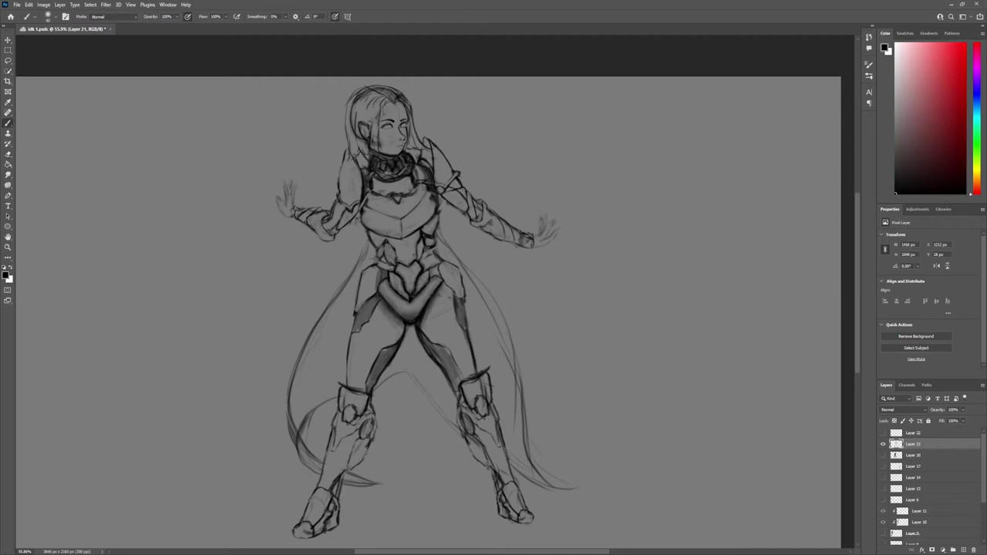
mouse_move(436, 219)
mouse_down()
mouse_move(402, 241)
mouse_move(421, 247)
mouse_move(413, 252)
mouse_move(450, 302)
mouse_up()
drag(379, 283, 355, 330)
drag(367, 215, 406, 234)
mouse_move(405, 198)
mouse_down()
mouse_move(430, 235)
mouse_move(422, 184)
mouse_up()
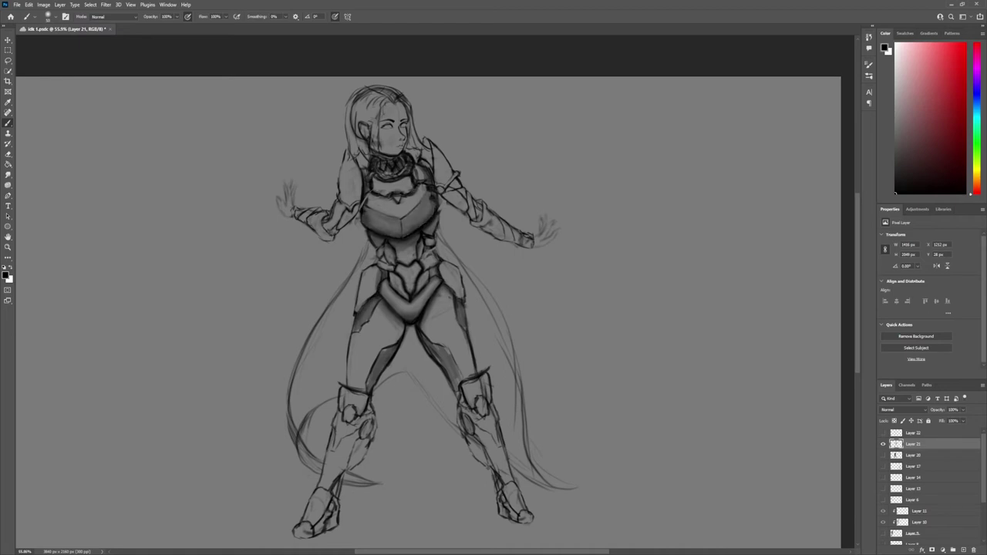
drag(461, 262, 441, 297)
drag(381, 268, 356, 310)
- Shade the right upper arm, then fit the whole drawing on screen
scroll(447, 262, up, 3)
drag(436, 236, 467, 259)
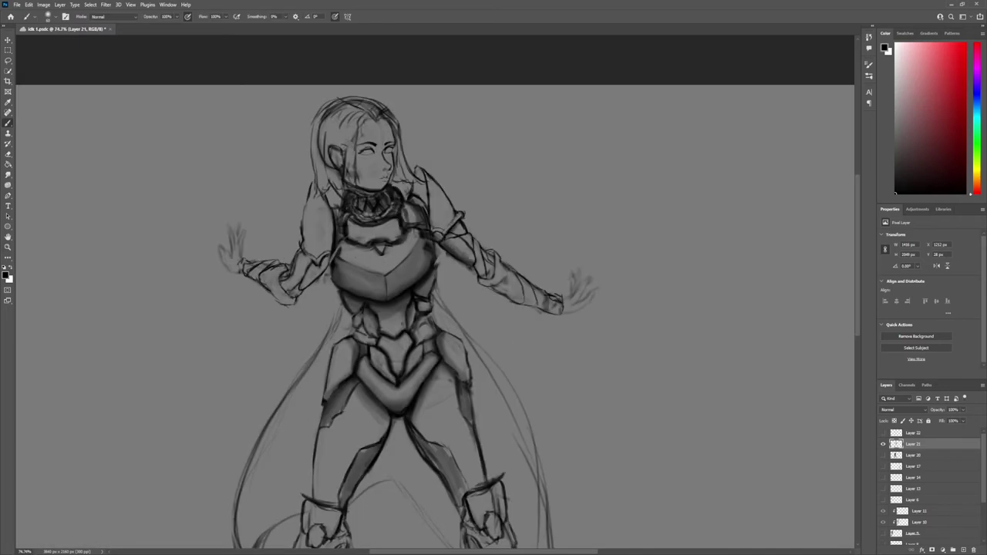
drag(458, 223, 494, 280)
key(z)
key(ctrl+0)
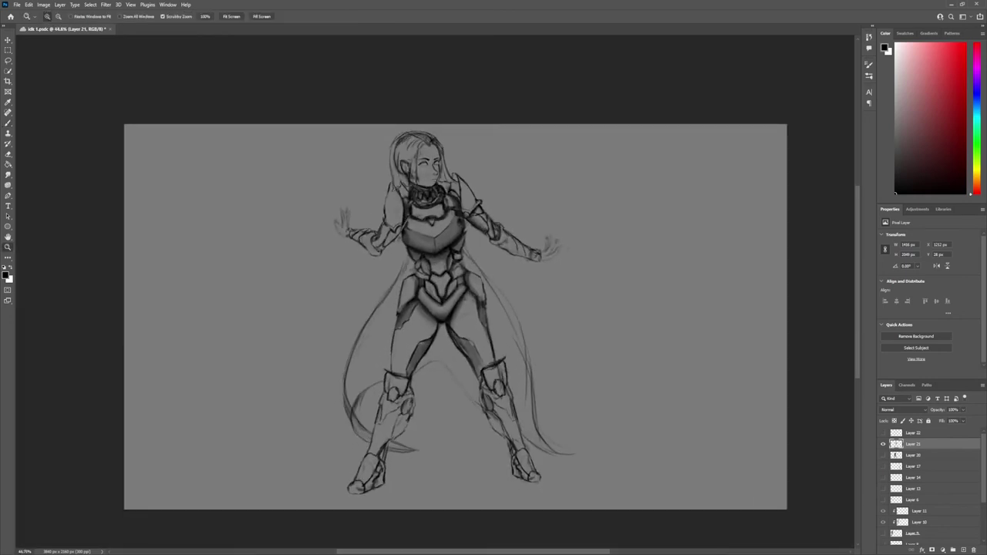
- On a new Overlay layer, shade the chest, waist and hips in darker grey
key(ctrl+shift+alt+n)
key(alt+shift+o)
click(897, 144)
key(b)
key(ctrl+plus)
mouse_move(417, 220)
mouse_down()
mouse_move(459, 246)
mouse_move(455, 228)
mouse_move(451, 276)
mouse_move(465, 262)
mouse_move(419, 281)
mouse_up()
alt+click(432, 231)
mouse_move(450, 282)
mouse_down()
mouse_move(429, 322)
mouse_move(393, 336)
mouse_move(408, 389)
mouse_up()
- Shade the crotch, both hips and the inner thighs
drag(457, 341, 487, 385)
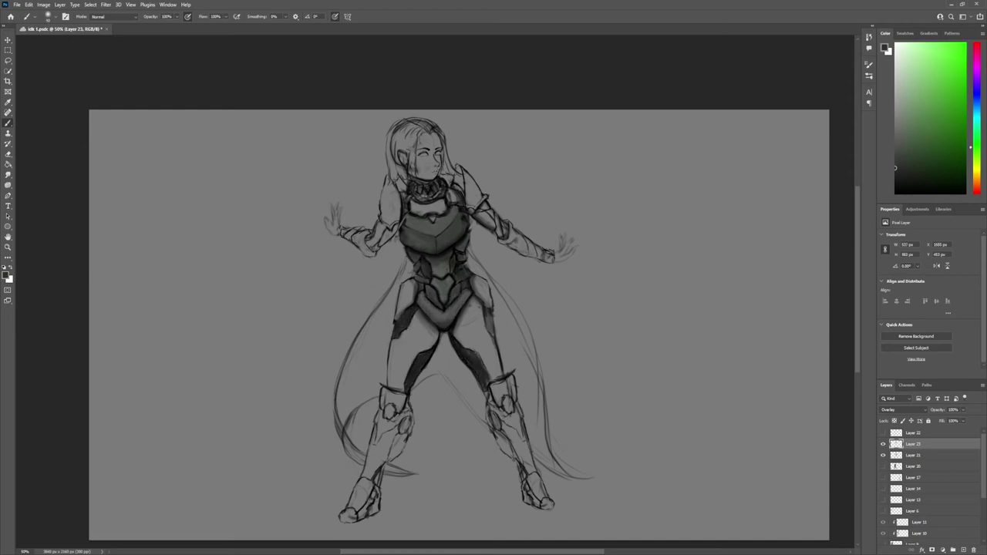
drag(492, 310, 488, 334)
click(949, 58)
alt+click(437, 226)
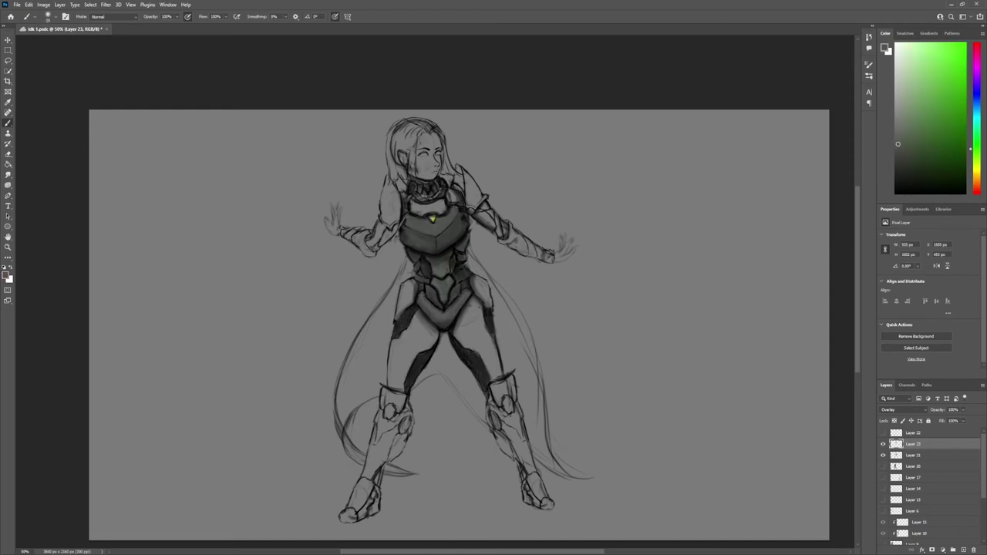
- Darken the shoulder pads, upper chest, arms and abdomen with dark grey
drag(404, 193, 444, 209)
mouse_move(472, 170)
mouse_down()
mouse_move(450, 200)
mouse_move(482, 208)
mouse_up()
drag(502, 222, 552, 261)
drag(386, 179, 397, 226)
drag(373, 231, 348, 256)
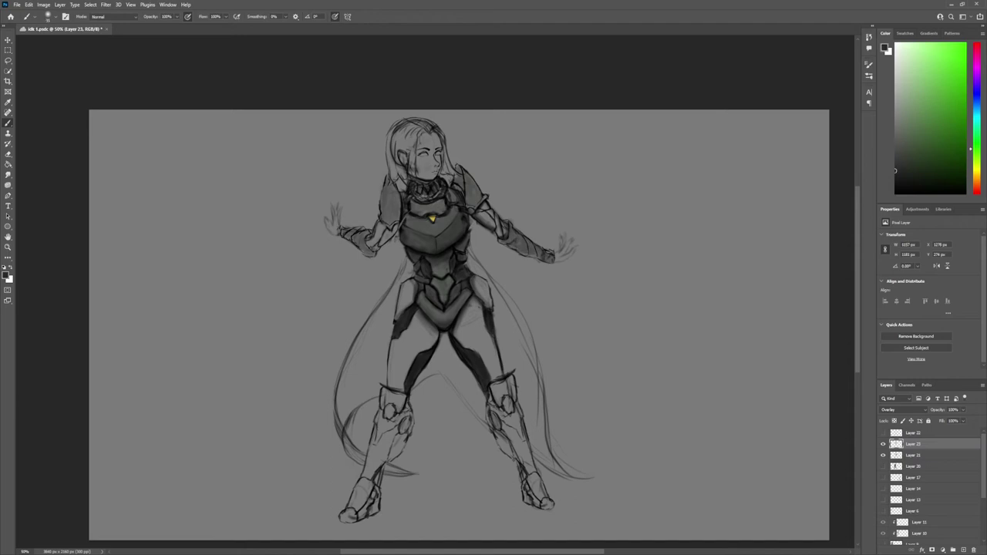
drag(395, 221, 370, 247)
drag(476, 203, 507, 235)
drag(410, 280, 401, 307)
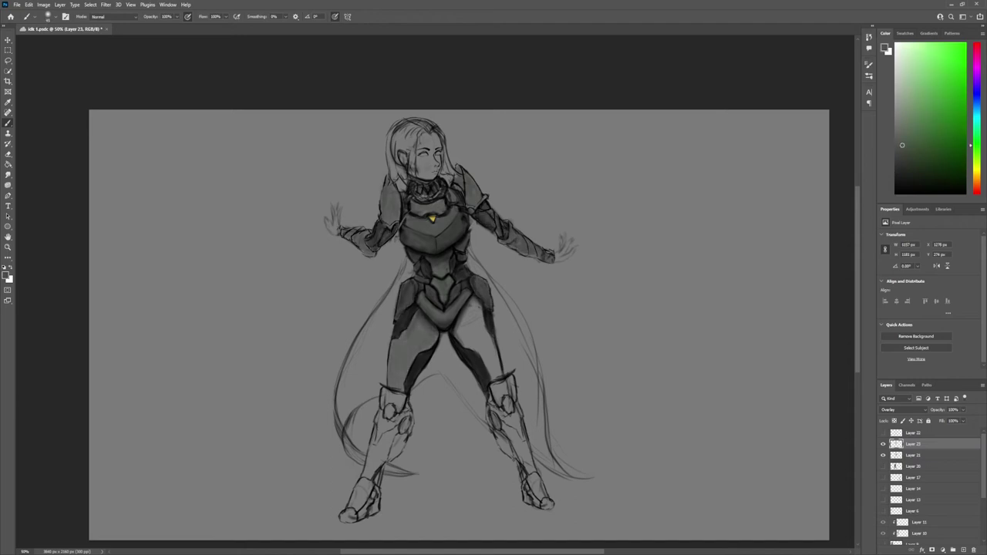
- Darken the leg armour and both boots
key(ctrl+minus)
key(ctrl+plus)
drag(389, 374, 386, 435)
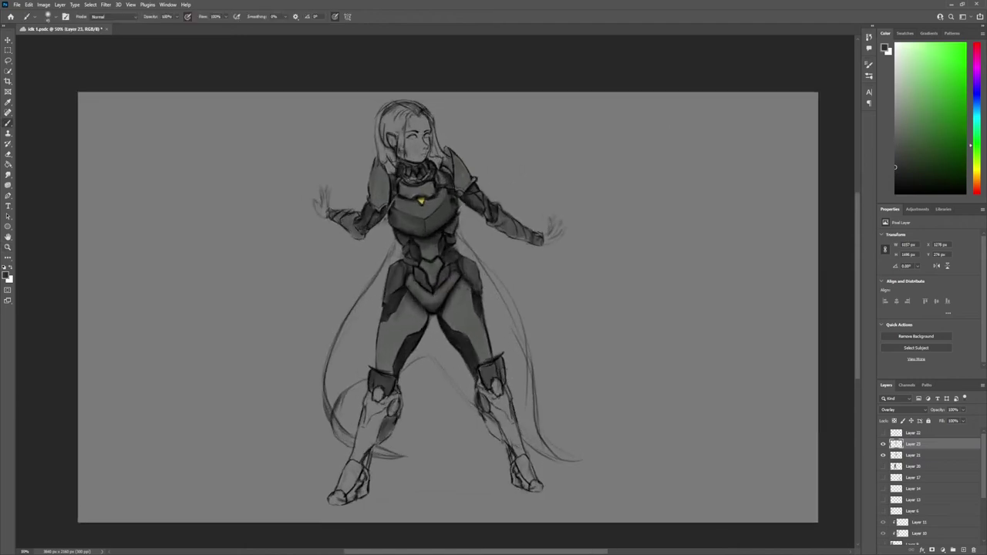
drag(486, 370, 493, 435)
drag(505, 385, 516, 454)
mouse_move(381, 397)
mouse_down()
mouse_move(363, 458)
mouse_move(370, 468)
mouse_up()
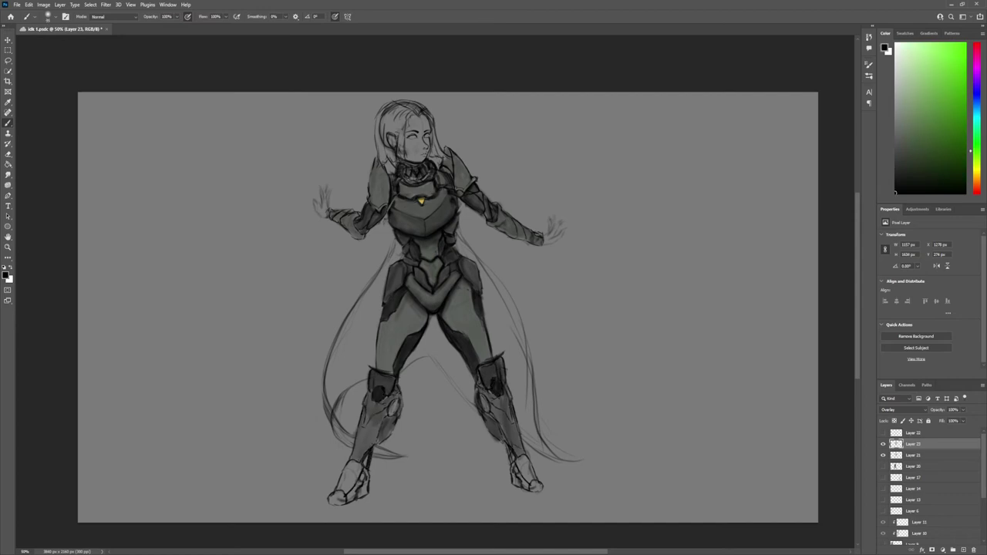
drag(497, 379, 485, 410)
drag(339, 463, 358, 492)
drag(518, 455, 536, 489)
drag(339, 478, 354, 504)
- Dab yellow accents on the knee guards and boots
drag(484, 416, 505, 441)
drag(508, 444, 510, 463)
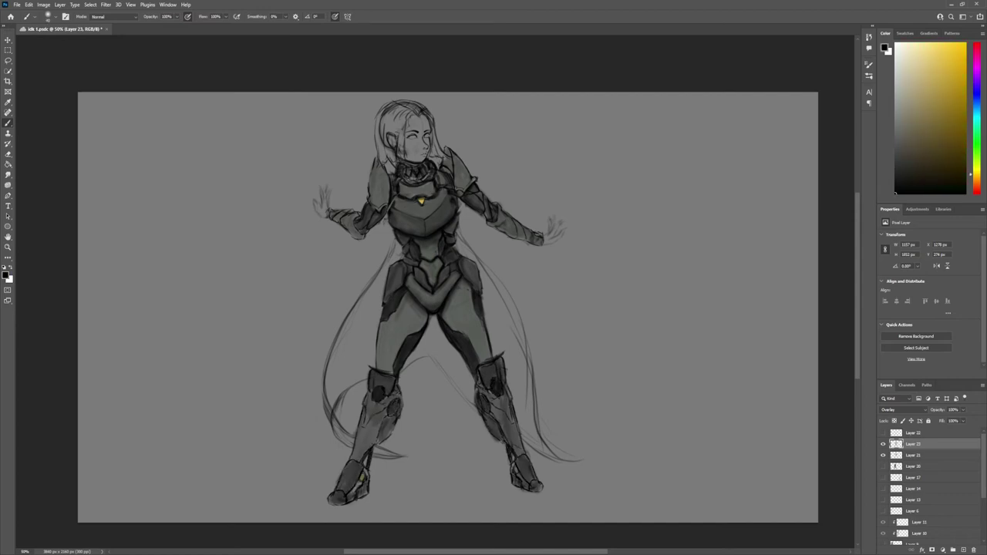
drag(383, 421, 368, 453)
mouse_move(371, 434)
mouse_down()
mouse_move(340, 473)
mouse_move(352, 492)
mouse_up()
click(361, 477)
click(393, 406)
click(515, 467)
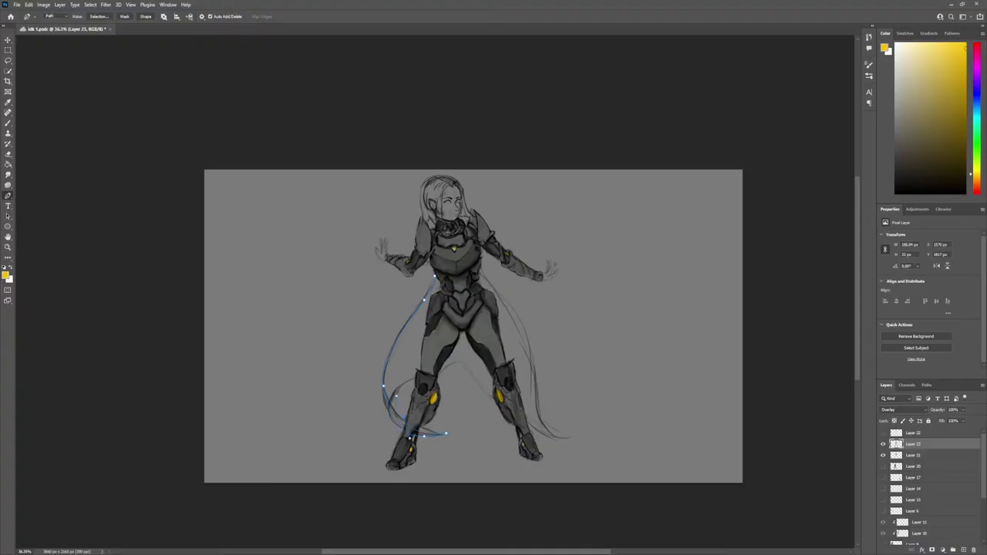
- Reshape the cape path's lower curves and extend it across to the right leg
drag(446, 433, 377, 357)
drag(352, 471, 437, 438)
drag(438, 371, 423, 387)
drag(471, 354, 479, 394)
- Fill the cape selection dark grey on a new layer, erase overlap on the body, and deselect
key(ctrl+Return)
key(b)
key(ctrl+shift+alt+n)
key(alt+BackSpace)
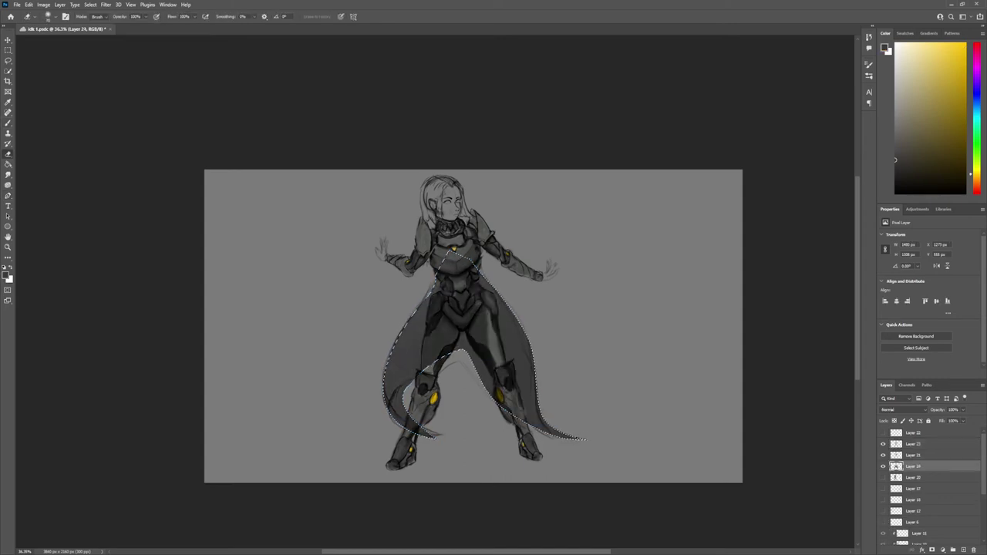
drag(471, 293, 409, 416)
key(b)
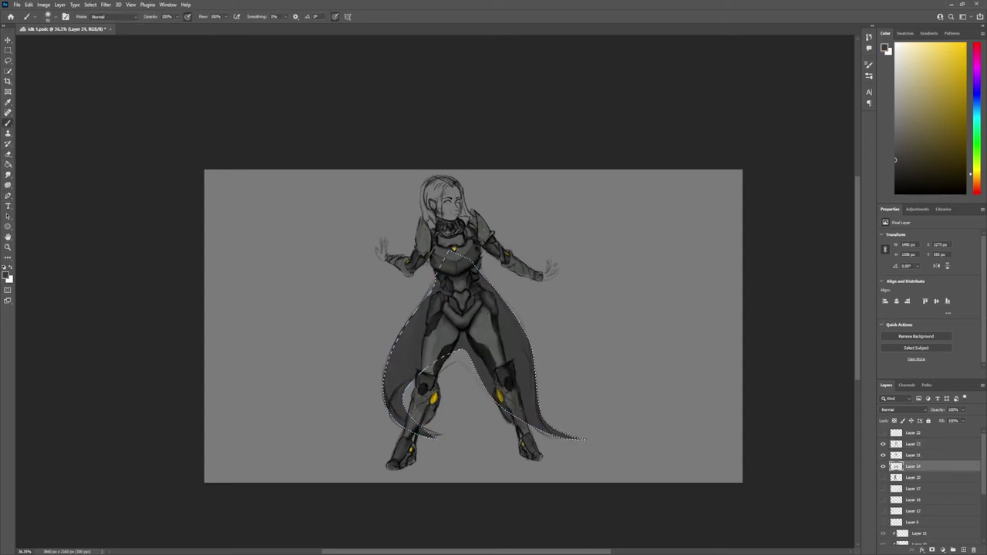
key(ctrl+d)
- Try yellow highlights along the cape edge, then undo them
alt+click(454, 250)
mouse_move(436, 275)
mouse_down()
mouse_move(428, 437)
mouse_move(420, 371)
mouse_move(493, 398)
mouse_up()
key(ctrl+z)
key(ctrl+z)
key(ctrl+z)
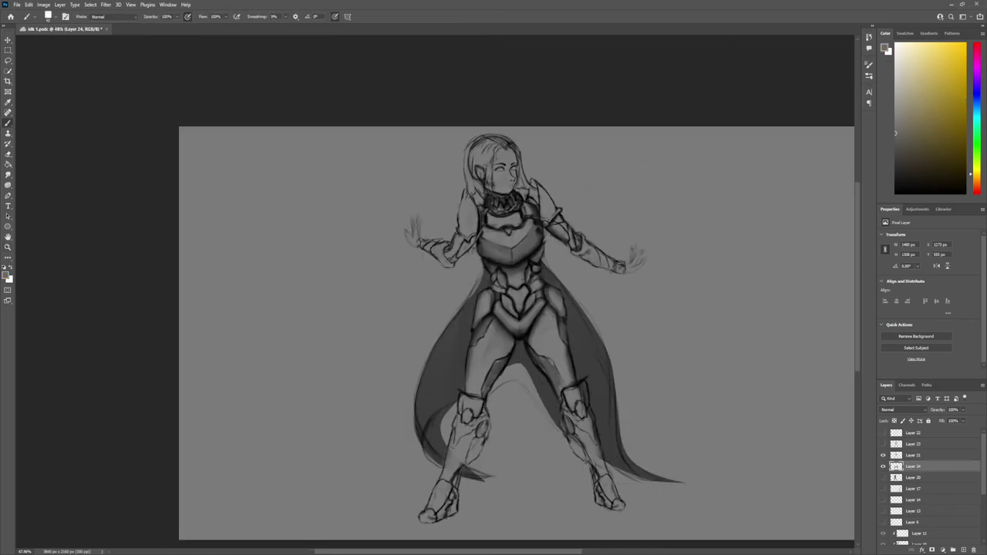
- Shade the chest, abdomen and upper arms with a darker grey
alt+click(632, 254)
mouse_move(494, 232)
mouse_down()
mouse_move(532, 251)
mouse_move(513, 328)
mouse_up()
drag(532, 266, 535, 323)
drag(554, 220, 575, 243)
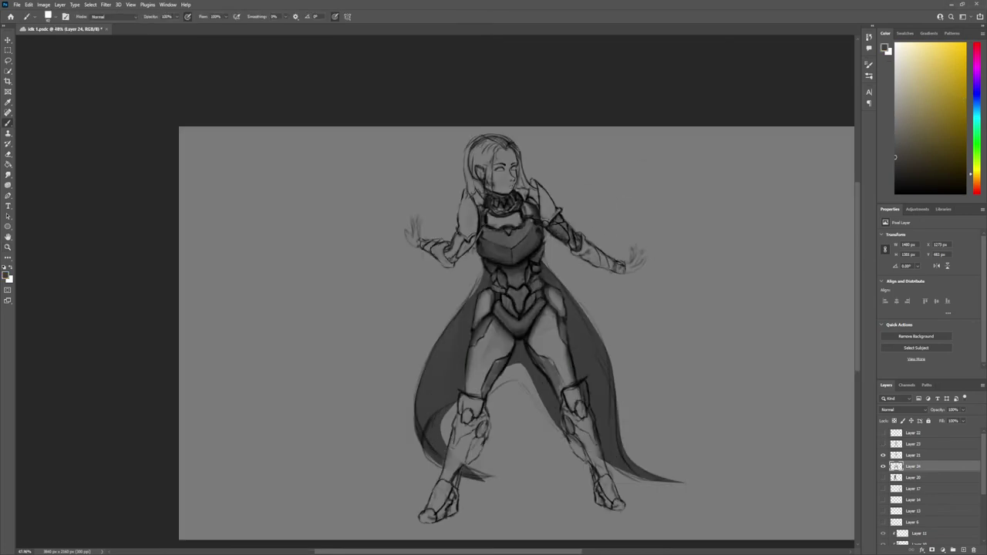
drag(450, 235, 473, 255)
- Shade both boots, shins, thighs and the collar darker
drag(478, 397, 459, 462)
drag(450, 424, 436, 518)
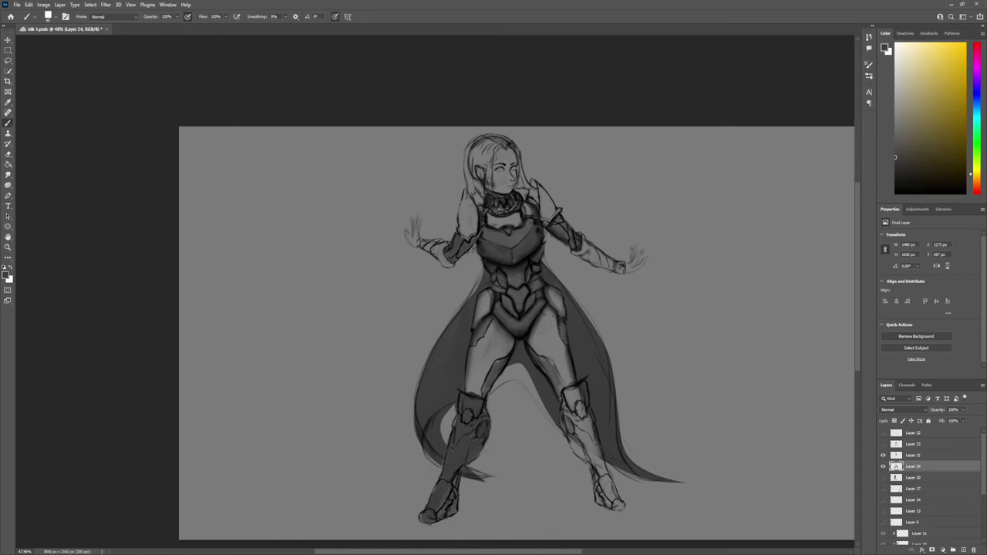
drag(571, 390, 619, 508)
drag(501, 362, 485, 394)
drag(532, 350, 561, 393)
drag(563, 323, 543, 386)
mouse_move(490, 214)
mouse_down()
mouse_move(498, 227)
mouse_move(535, 205)
mouse_up()
- Add a lighter grey stroke on the chest, then zoom in on the upper body
scroll(518, 178, down, 2)
scroll(518, 178, up, 4)
alt+click(526, 238)
mouse_move(482, 231)
mouse_down()
mouse_move(525, 263)
mouse_move(516, 317)
mouse_move(528, 348)
mouse_up()
scroll(501, 331, down, 2)
scroll(501, 331, up, 3)
key(alt+bracketright)
scroll(502, 332, up, 2)
key(b)
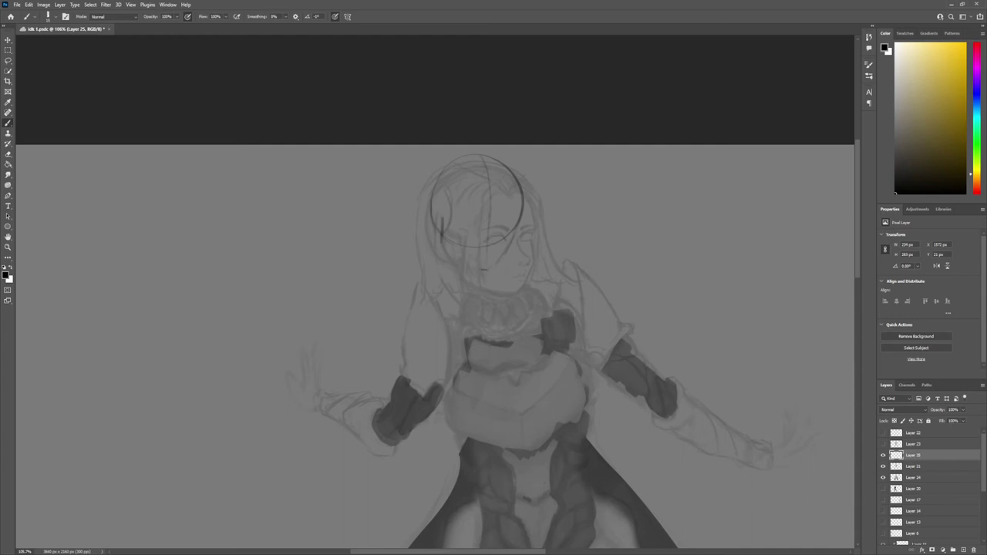
- Draw a curved face outline under the head circle and shift it right and down
mouse_move(441, 220)
mouse_down()
mouse_move(461, 257)
mouse_move(486, 268)
mouse_up()
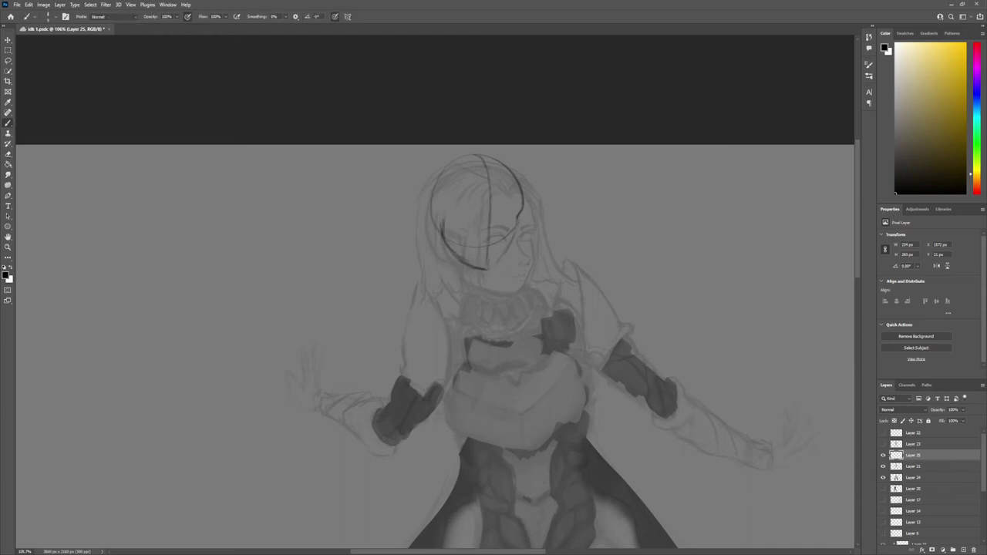
key(ctrl+t)
mouse_move(476, 216)
mouse_down()
mouse_move(493, 230)
mouse_move(534, 222)
mouse_up()
key(Return)
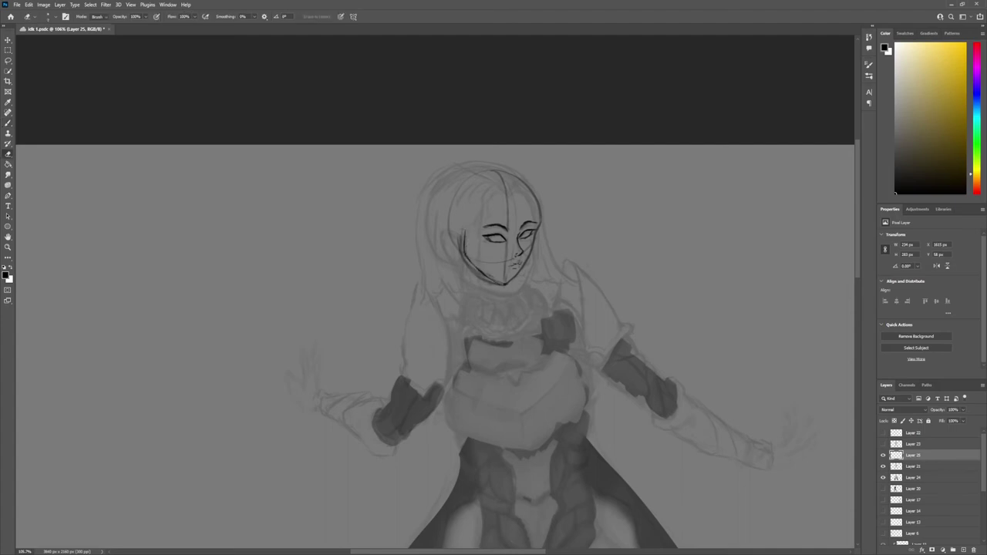
- Reshape the face lines, then sketch strokes along the face's right side and hair
key(ctrl+t)
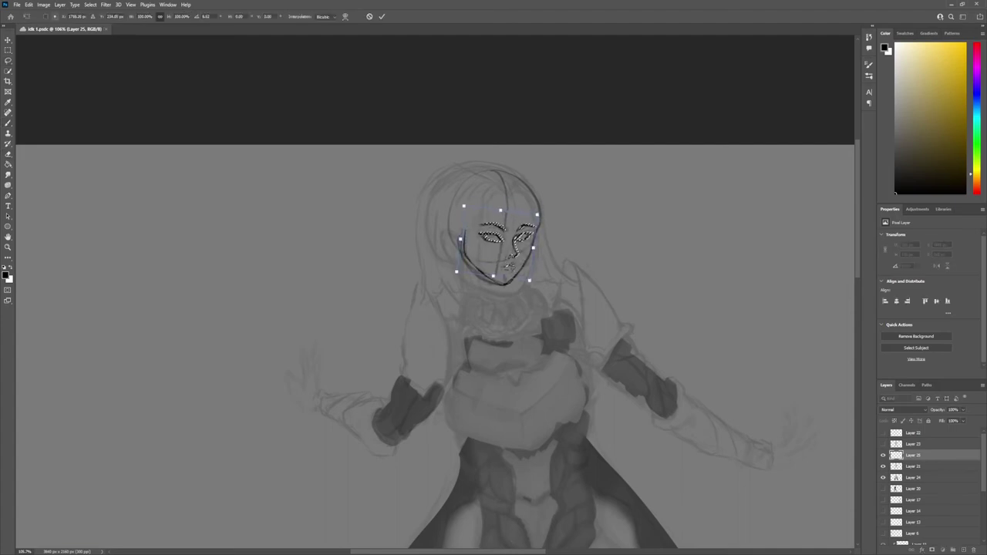
key(Return)
key(b)
key(b)
drag(544, 216, 543, 241)
drag(539, 208, 533, 282)
drag(527, 196, 481, 296)
drag(465, 270, 450, 308)
drag(546, 213, 552, 276)
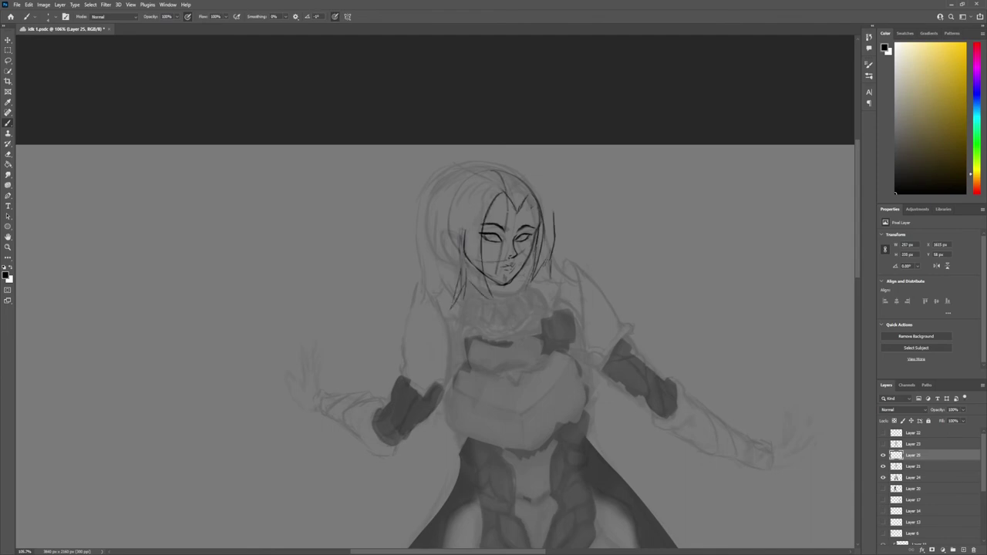
- Erase stray face strokes, then sketch a bun on top and refine the right side
key(e)
drag(535, 196, 542, 238)
drag(465, 232, 464, 259)
key(b)
mouse_move(460, 185)
mouse_down()
mouse_move(472, 154)
mouse_move(545, 214)
mouse_up()
drag(541, 199, 532, 252)
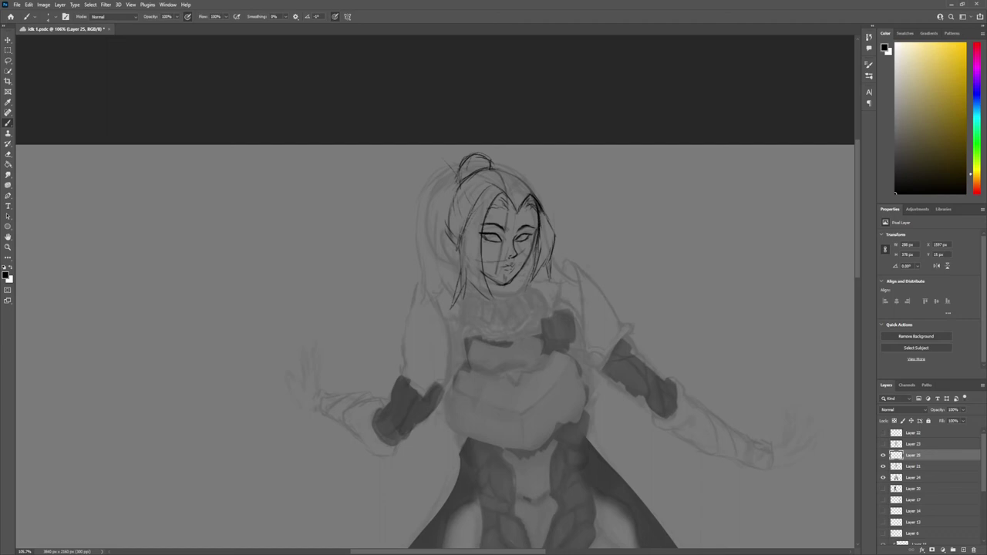
- Check the head's size on the whole figure and erase old hair strokes on Layer 21
key(ctrl+minus)
key(ctrl+t)
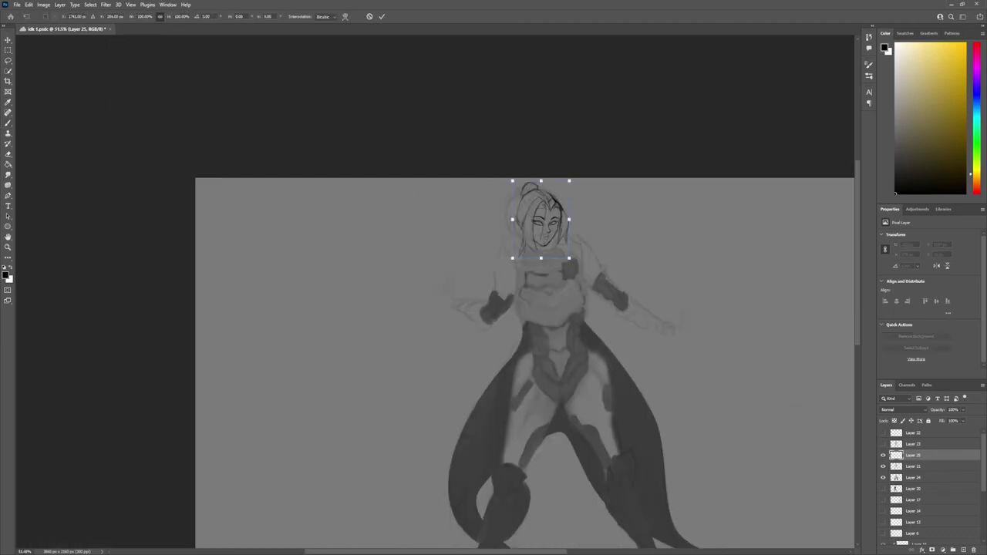
key(Return)
key(alt+bracketleft)
key(e)
drag(559, 196, 505, 247)
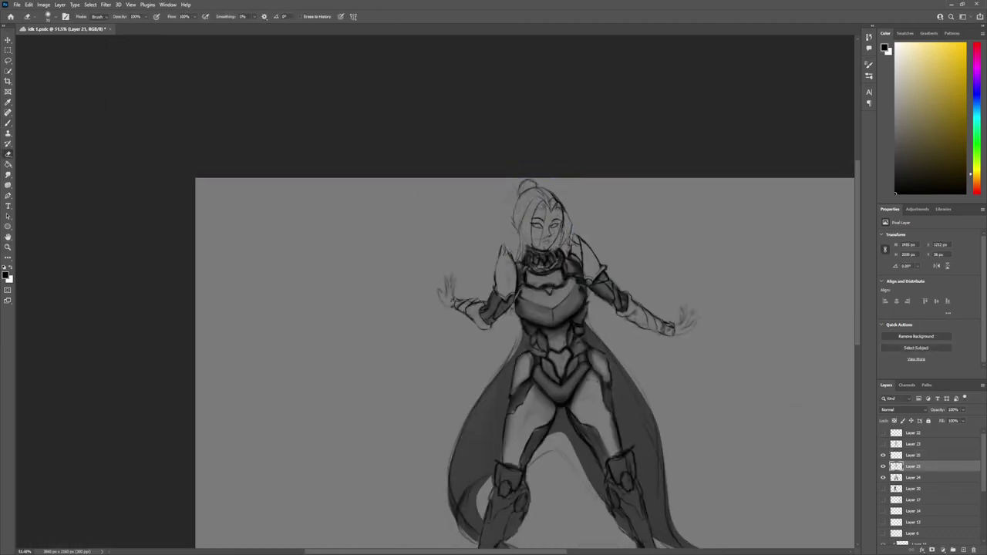
- Draw four long hair strands trailing left of the head on Layer 21
key(alt+bracketright)
key(ctrl+t)
key(Return)
key(alt+bracketleft)
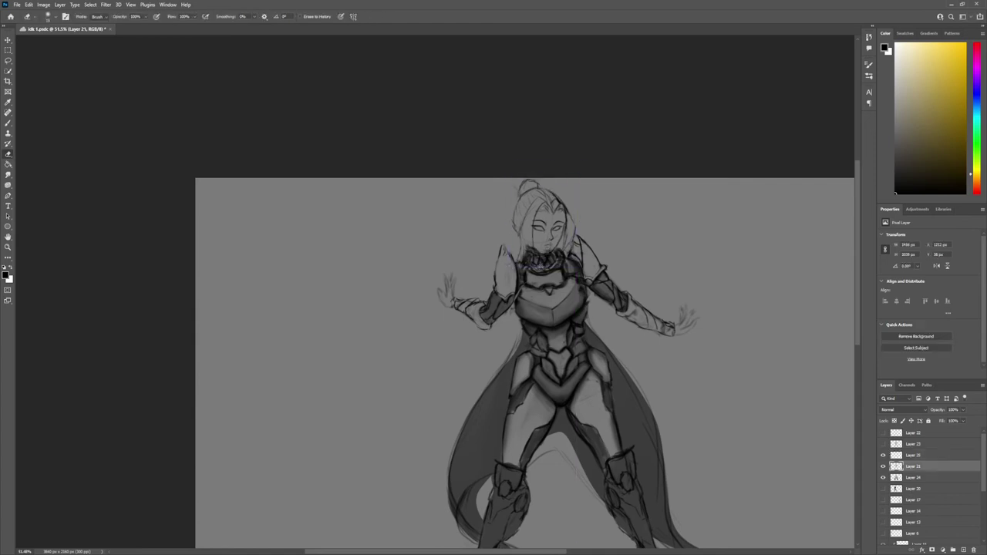
key(z)
key(ctrl+minus)
scroll(543, 223, up, 2)
key(b)
mouse_move(518, 192)
mouse_down()
mouse_move(498, 245)
mouse_move(467, 268)
mouse_up()
drag(478, 267, 464, 296)
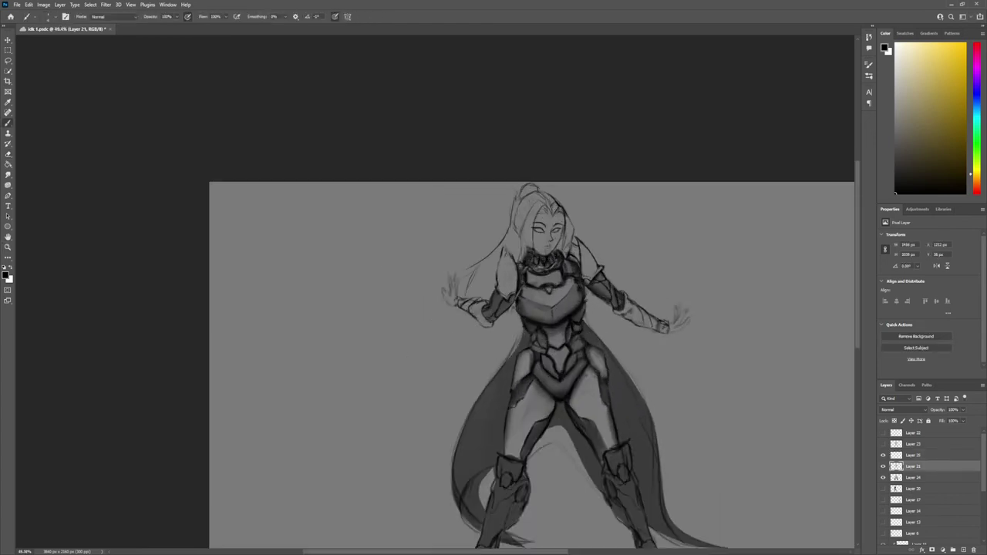
drag(498, 325, 464, 364)
drag(466, 324, 427, 389)
- Add a new layer above Layer 25 and zoom in on the upper body
key(z)
key(ctrl+minus)
key(ctrl+plus)
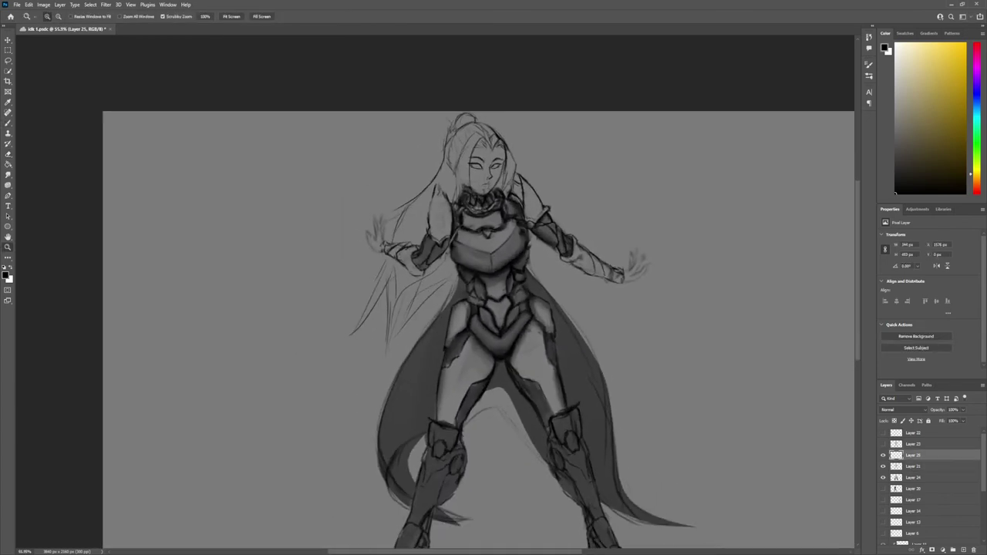
key(alt+bracketright)
key(ctrl+shift+alt+n)
key(ctrl+plus)
key(ctrl+plus)
key(b)
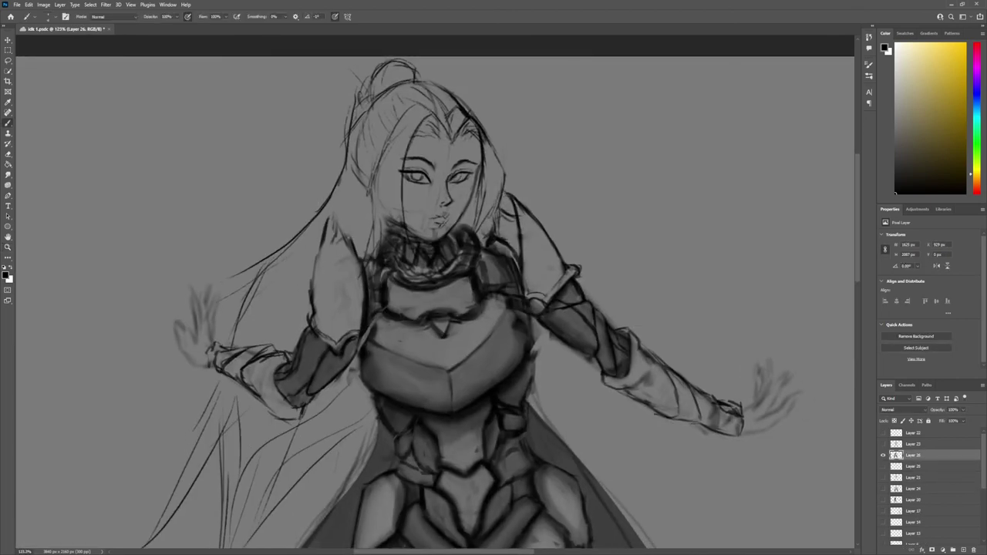
- Add small dark strokes at the right and left shoulders
scroll(428, 233, down, 3)
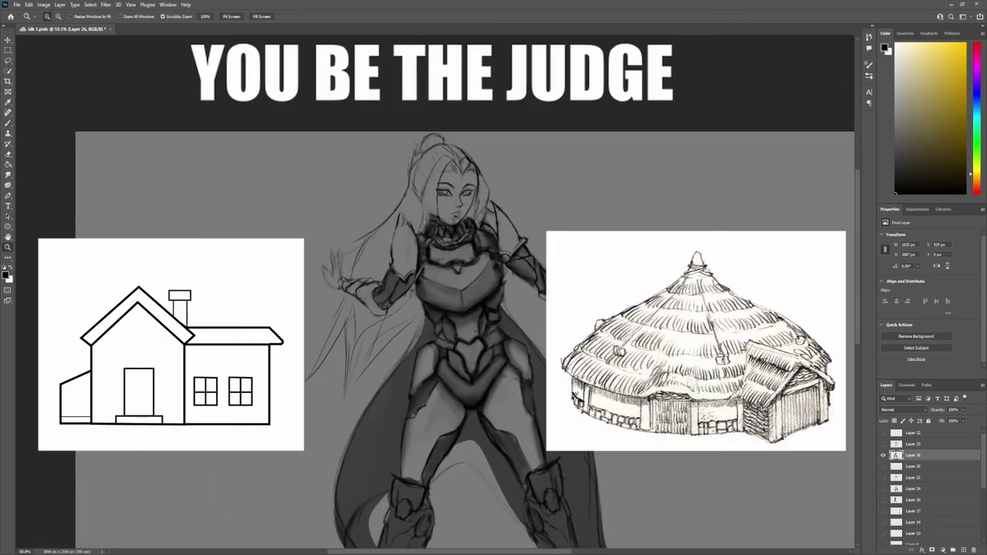
drag(475, 250, 492, 225)
mouse_move(513, 209)
mouse_down()
mouse_move(487, 238)
mouse_move(477, 222)
mouse_move(522, 248)
mouse_up()
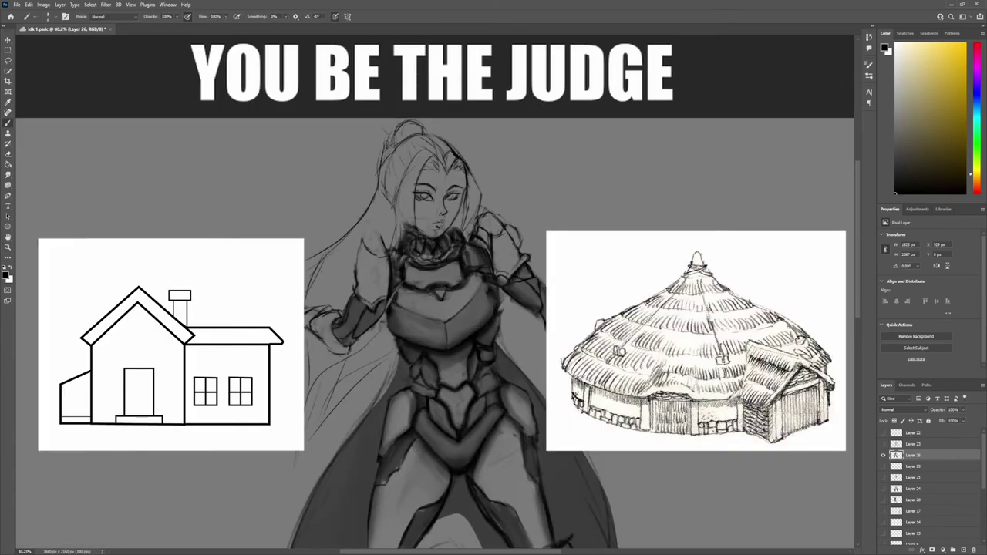
mouse_move(367, 235)
mouse_down()
mouse_move(382, 259)
mouse_move(372, 265)
mouse_up()
- Add dark strokes to the left hand and both shoulders
scroll(518, 266, down, 3)
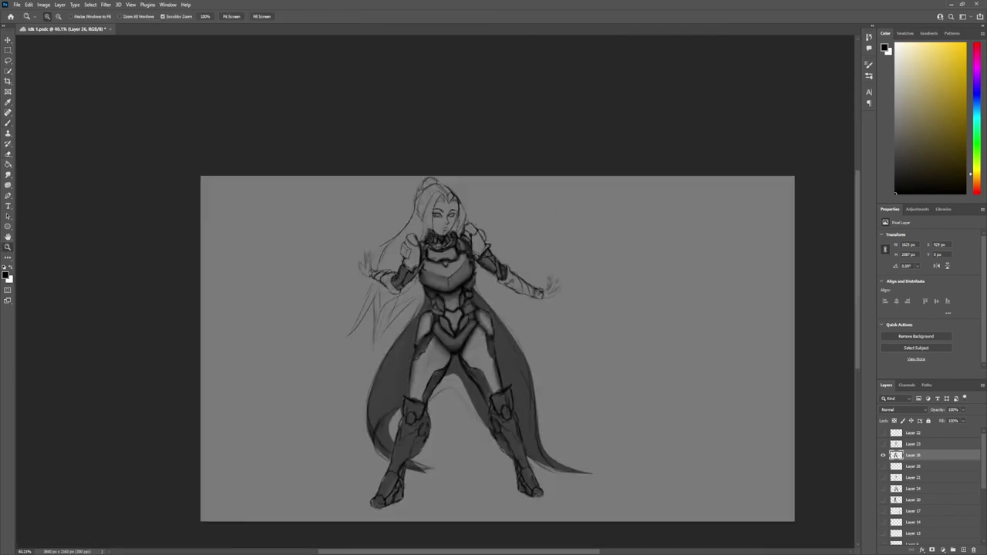
scroll(518, 266, up, 5)
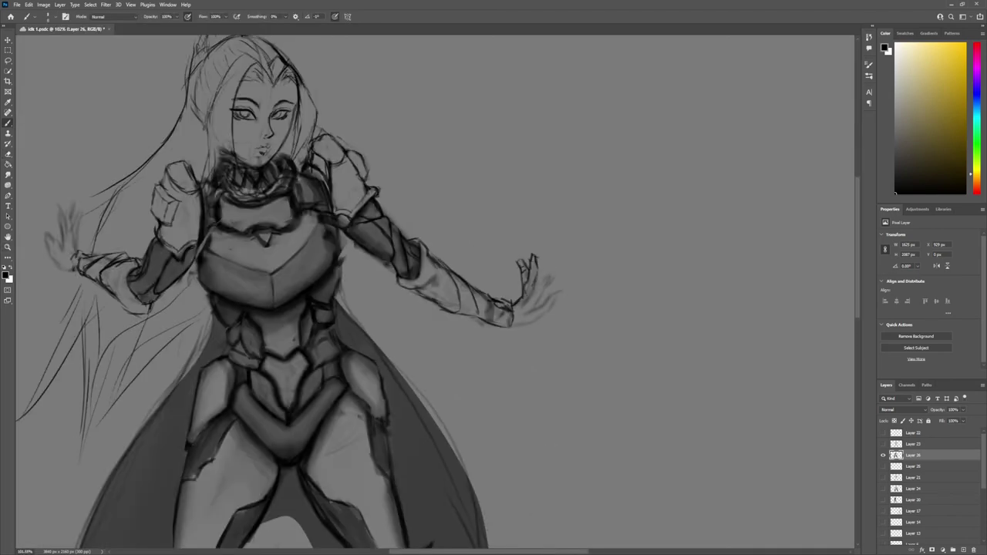
scroll(532, 293, down, 2)
scroll(230, 266, up, 3)
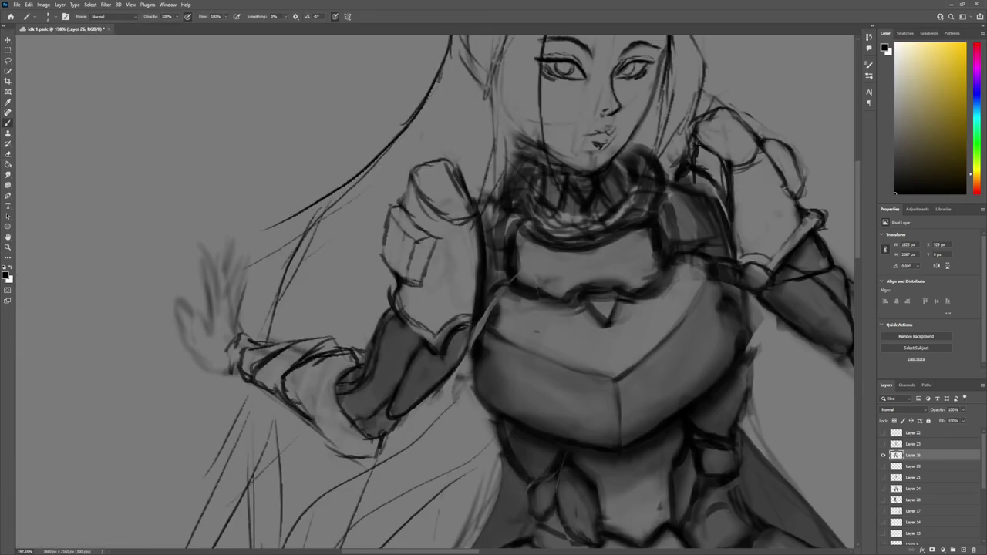
drag(220, 243, 185, 320)
scroll(317, 278, down, 6)
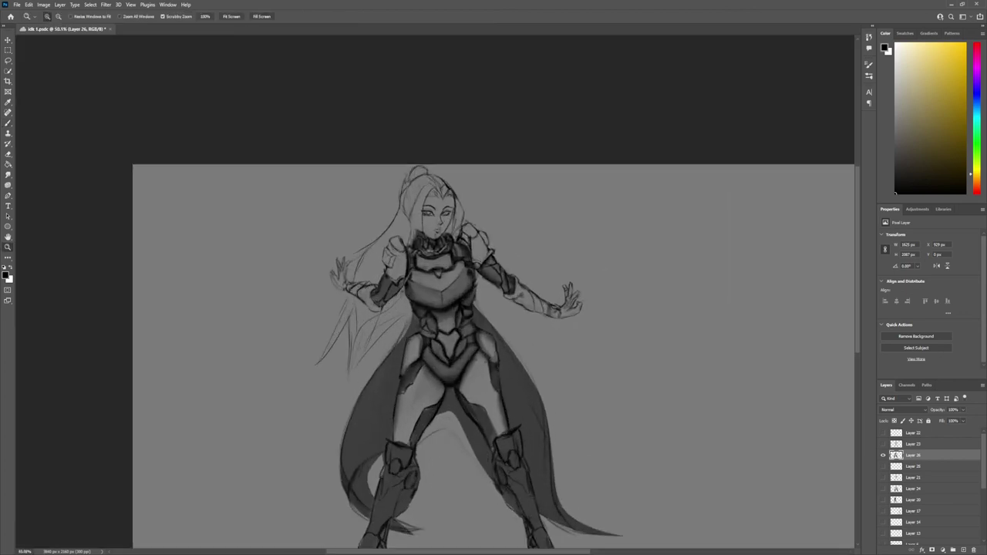
scroll(316, 277, up, 4)
drag(474, 224, 493, 270)
drag(370, 242, 358, 301)
- Add small dark strokes on both arms and the torso
scroll(397, 170, down, 2)
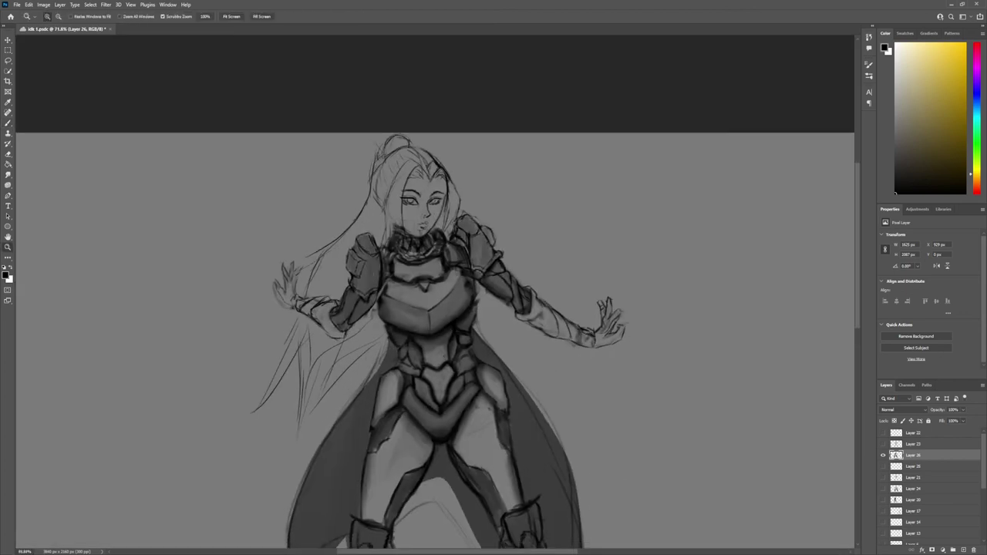
drag(509, 274, 559, 309)
mouse_move(330, 272)
mouse_down()
mouse_move(311, 284)
mouse_move(343, 305)
mouse_up()
scroll(462, 347, down, 3)
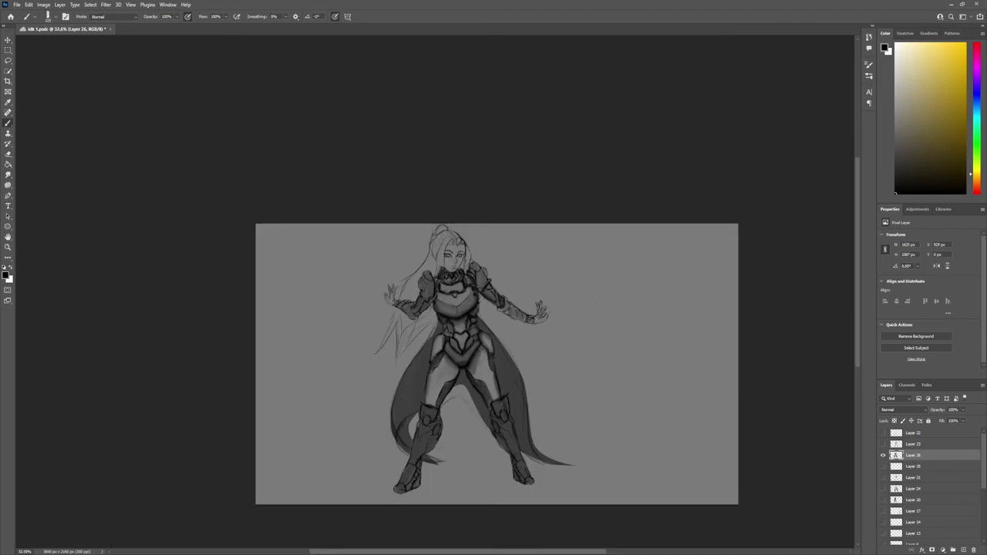
drag(470, 350, 494, 399)
drag(455, 361, 428, 403)
- Paint lighter grey over the left shoulder armour and chest armour using the sampled grey
scroll(482, 329, up, 3)
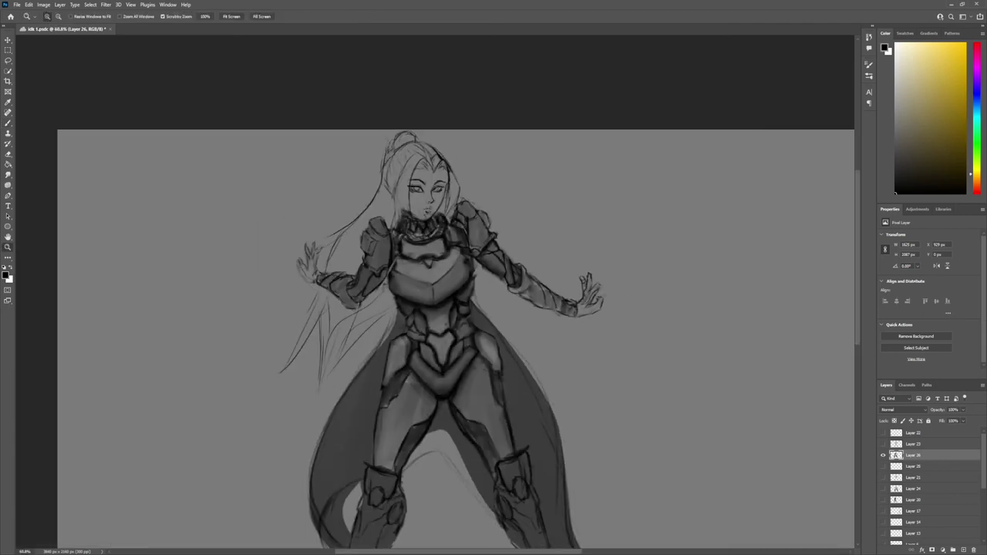
scroll(432, 277, up, 3)
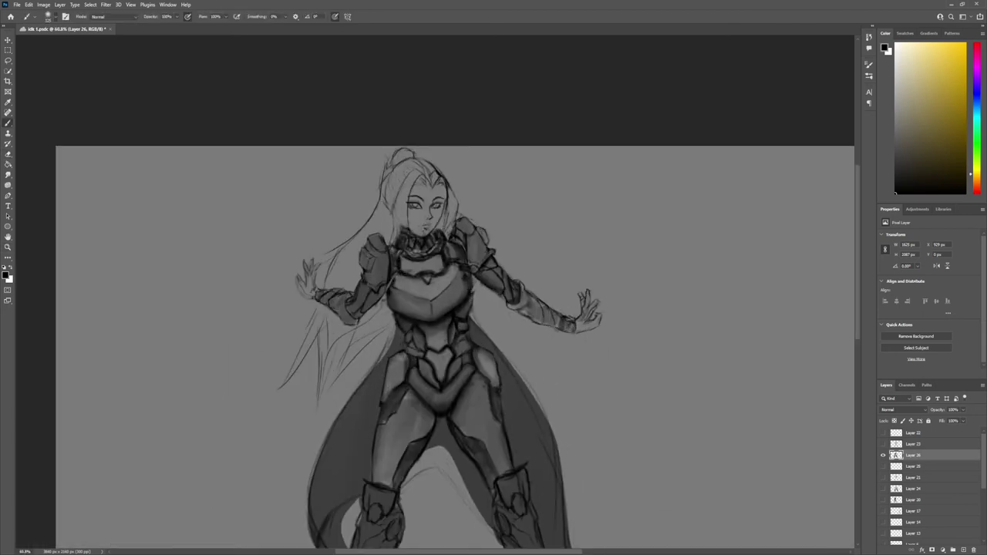
mouse_move(461, 239)
mouse_down()
mouse_move(467, 277)
mouse_move(488, 276)
mouse_move(458, 315)
mouse_up()
alt+click(375, 319)
mouse_move(353, 336)
mouse_down()
mouse_move(416, 351)
mouse_move(455, 327)
mouse_up()
drag(403, 359, 422, 384)
drag(362, 348, 380, 365)
drag(458, 325, 446, 366)
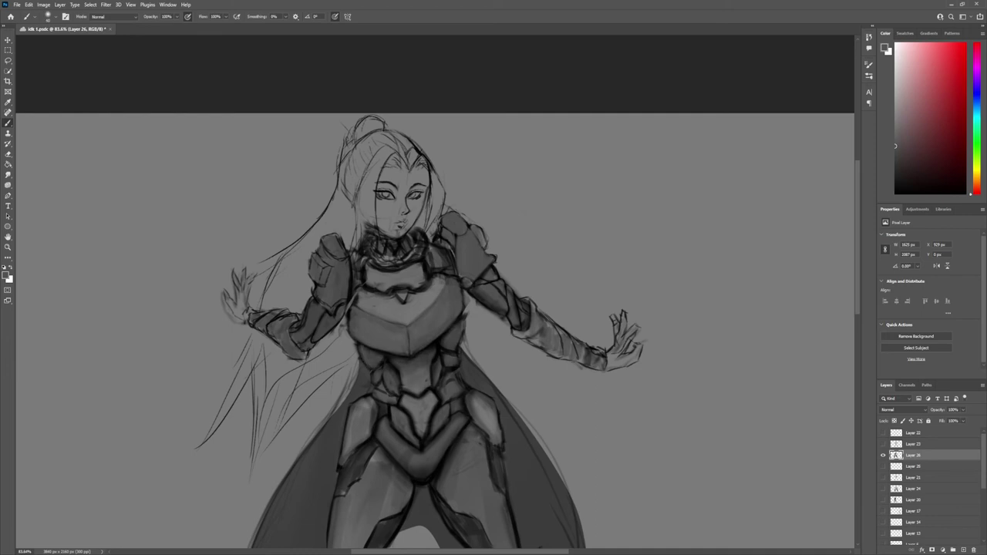
- Erase excess strokes on the chest armour
key(e)
drag(467, 295, 463, 344)
drag(356, 353, 339, 313)
key(b)
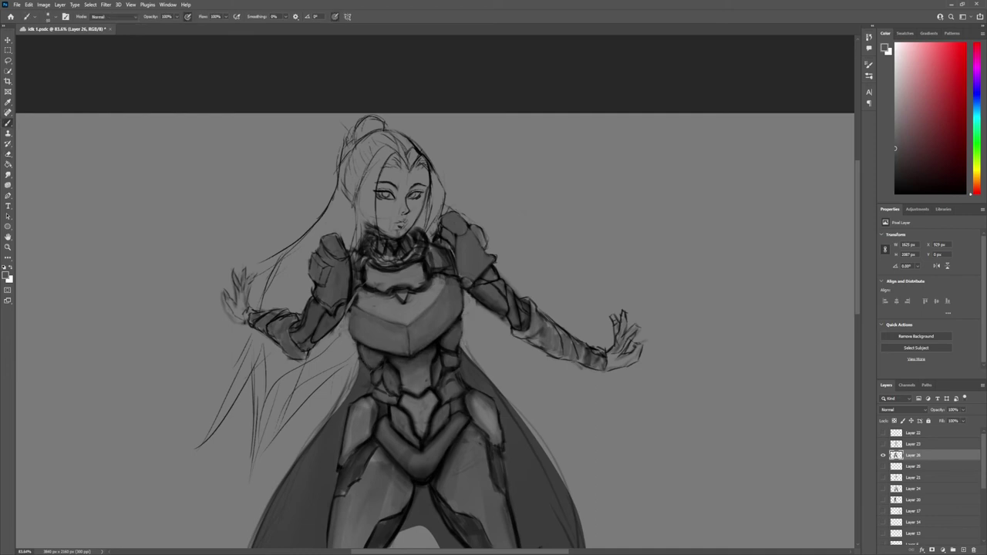
scroll(435, 333, down, 3)
scroll(370, 154, up, 5)
- Darken the eyes, eyelashes and lips, and shade the cheek, chin, neck and jaw
mouse_move(444, 227)
mouse_down()
mouse_move(471, 234)
mouse_move(458, 283)
mouse_up()
mouse_move(433, 293)
mouse_down()
mouse_move(453, 306)
mouse_move(430, 301)
mouse_up()
mouse_move(390, 228)
mouse_down()
mouse_move(425, 246)
mouse_move(409, 227)
mouse_up()
mouse_move(390, 239)
mouse_down()
mouse_move(419, 244)
mouse_move(394, 301)
mouse_move(438, 311)
mouse_up()
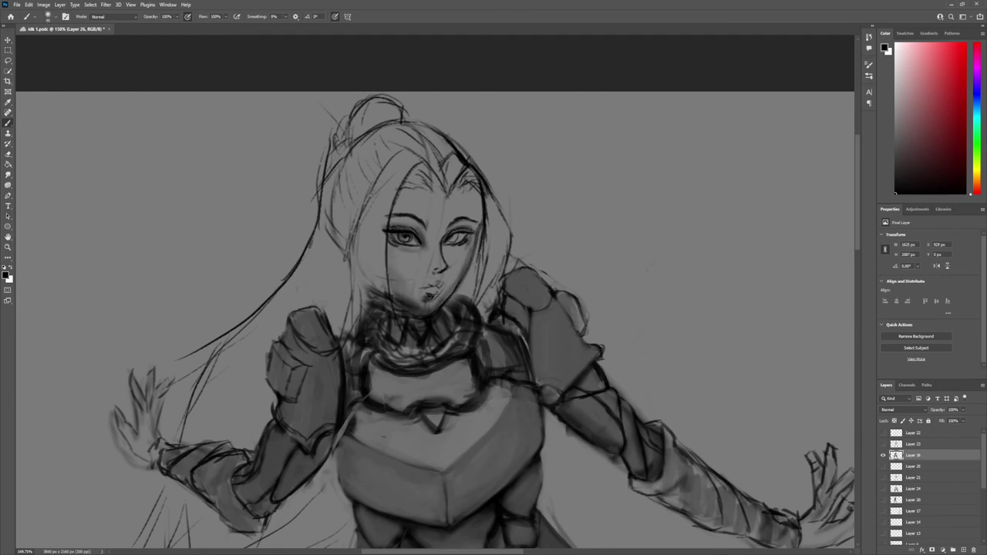
drag(388, 284, 433, 308)
drag(444, 300, 470, 253)
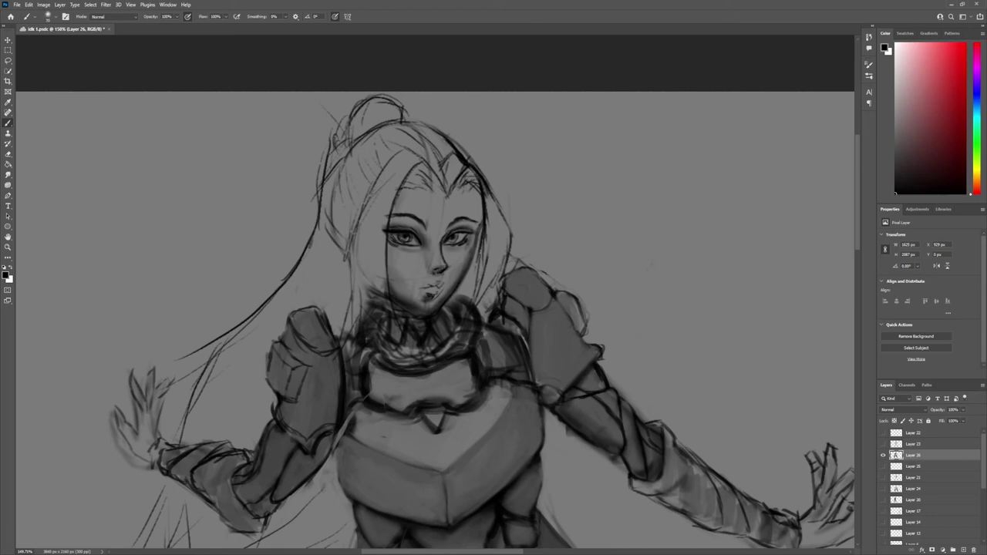
scroll(497, 192, up, 3)
key(z)
scroll(497, 193, down, 6)
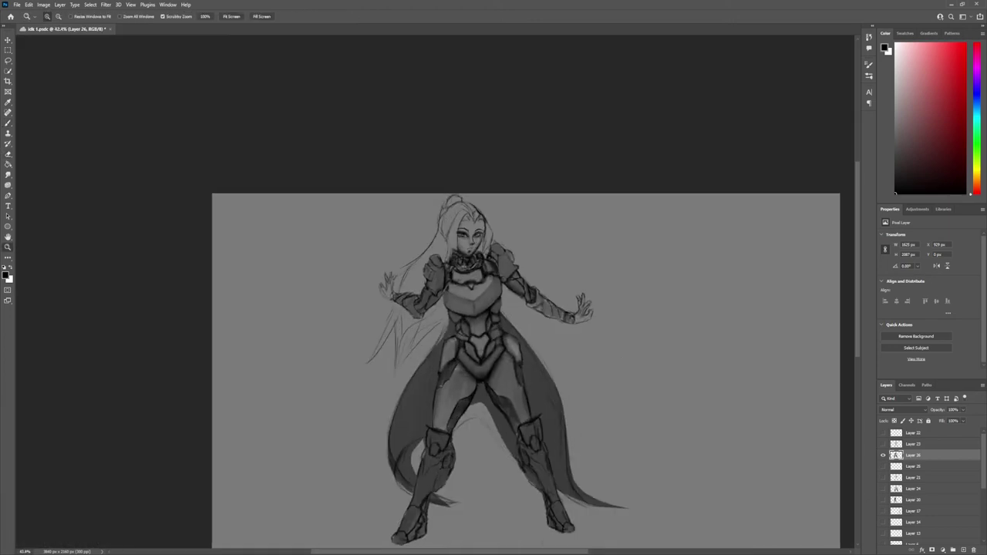
- Shade the leg black inside the lasso selection, deselect, and lasso the next leg area
scroll(478, 465, up, 2)
key(b)
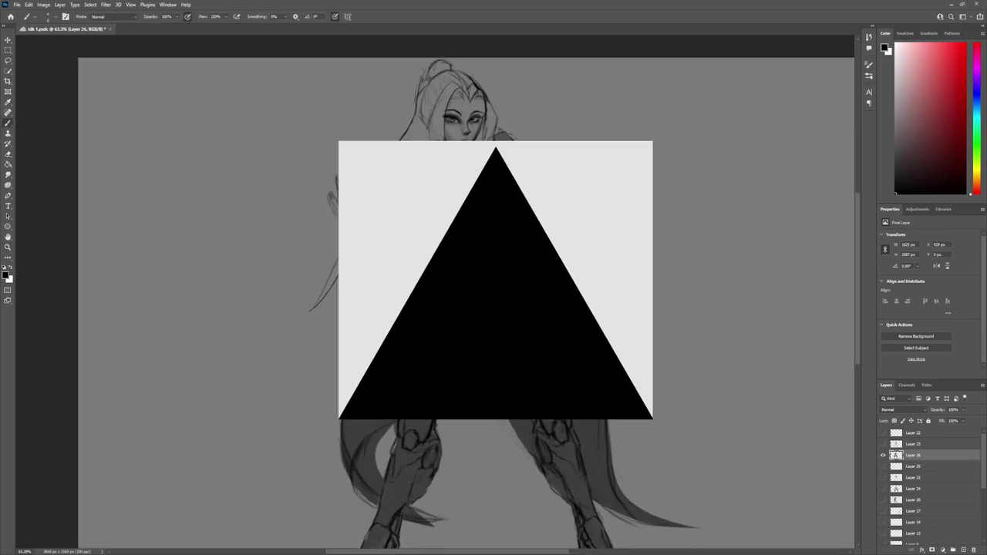
key(l)
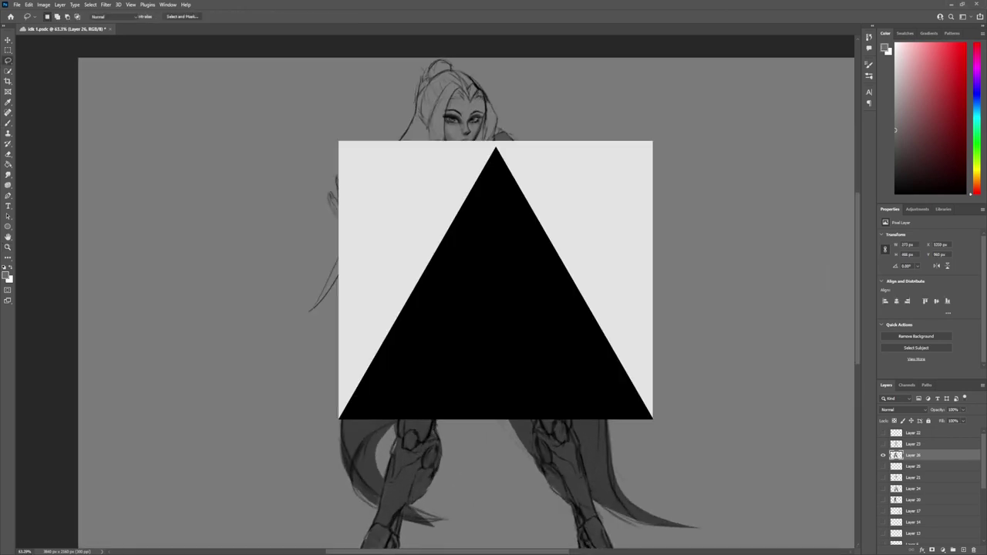
key(b)
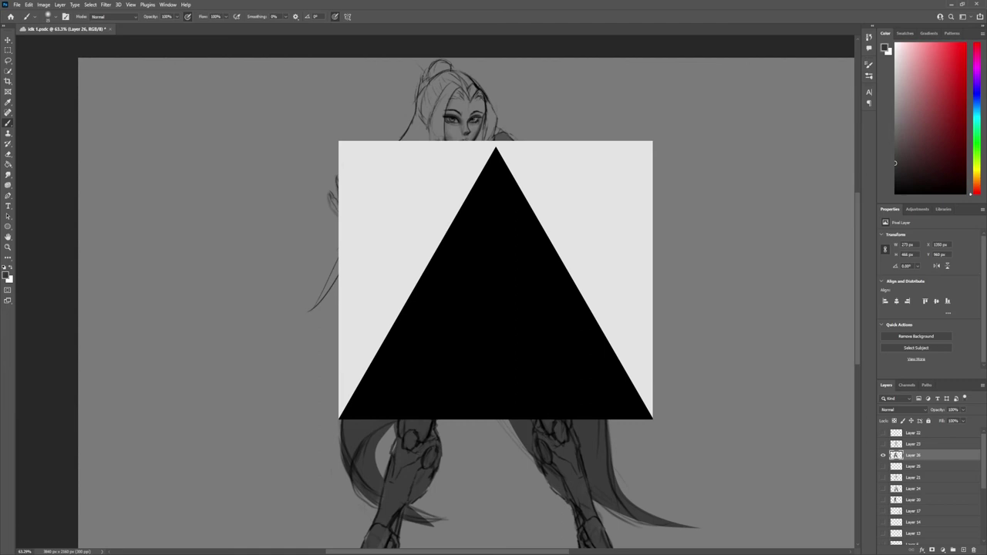
key(d)
mouse_move(424, 339)
mouse_down()
mouse_move(463, 370)
mouse_move(451, 313)
mouse_move(462, 339)
mouse_move(431, 401)
mouse_move(454, 323)
mouse_move(420, 401)
mouse_up()
key(ctrl+d)
key(l)
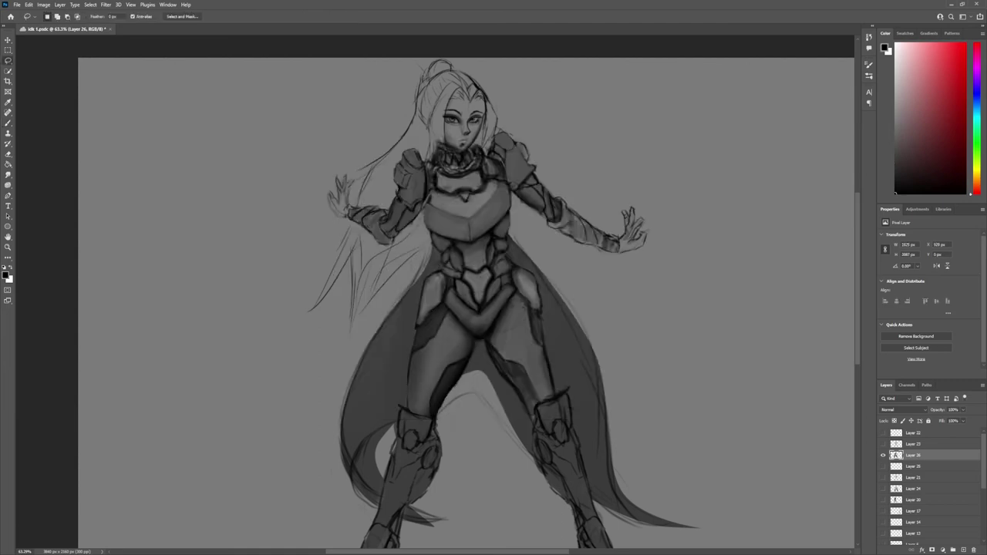
mouse_move(486, 297)
mouse_down()
mouse_move(510, 365)
mouse_move(555, 424)
mouse_up()
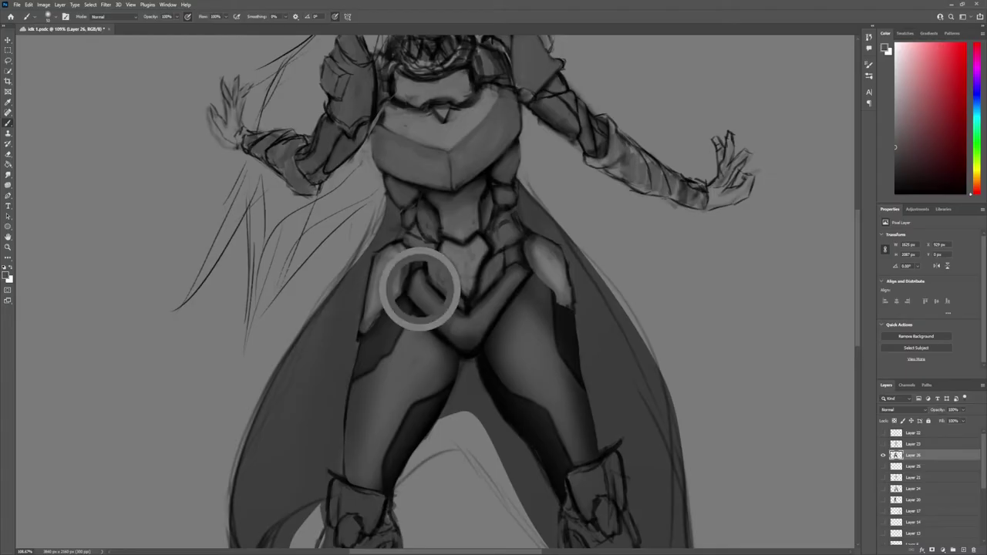
- Paint light strokes over the groin, then dark shading over the hips
mouse_move(413, 285)
mouse_down()
mouse_move(466, 344)
mouse_move(515, 285)
mouse_move(451, 320)
mouse_move(478, 351)
mouse_move(508, 289)
mouse_up()
key(x)
drag(455, 343, 508, 297)
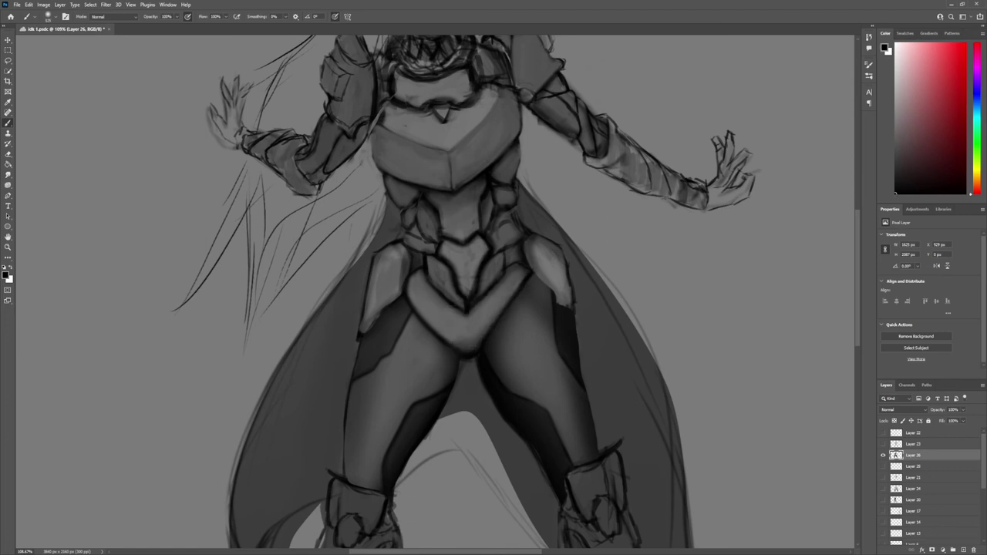
mouse_move(413, 285)
mouse_down()
mouse_move(458, 347)
mouse_move(525, 274)
mouse_up()
key(z)
drag(494, 309, 432, 308)
- Darken the crotch and right hip, and add dark marks on the left hip and thigh
drag(516, 329, 571, 329)
key(b)
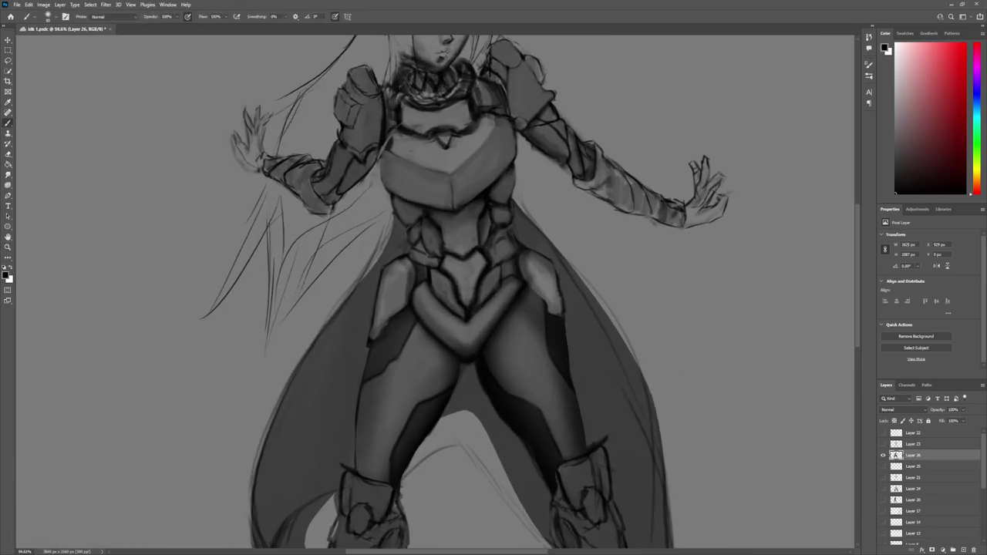
mouse_move(470, 358)
mouse_down()
mouse_move(551, 273)
mouse_move(543, 302)
mouse_up()
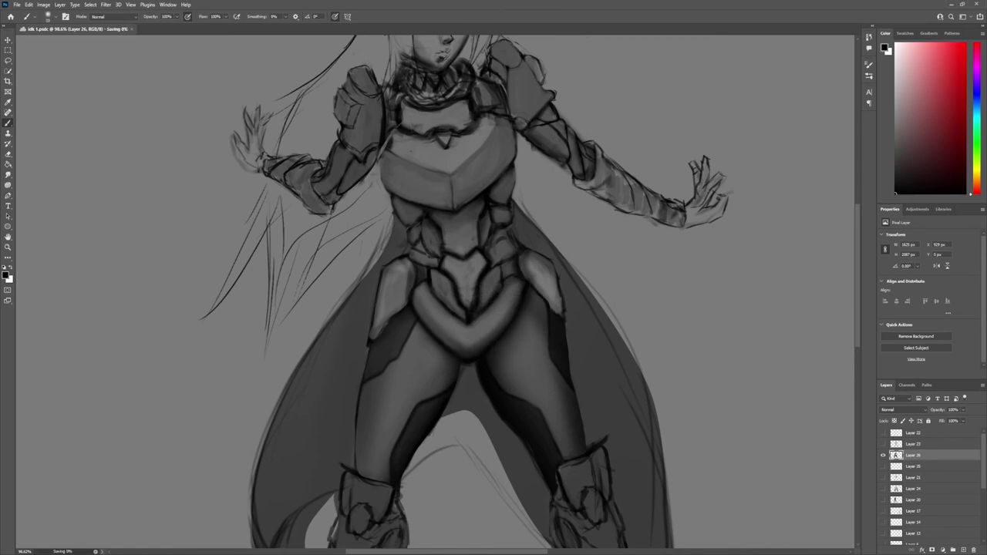
drag(520, 254, 559, 310)
drag(401, 306, 377, 336)
drag(369, 359, 367, 371)
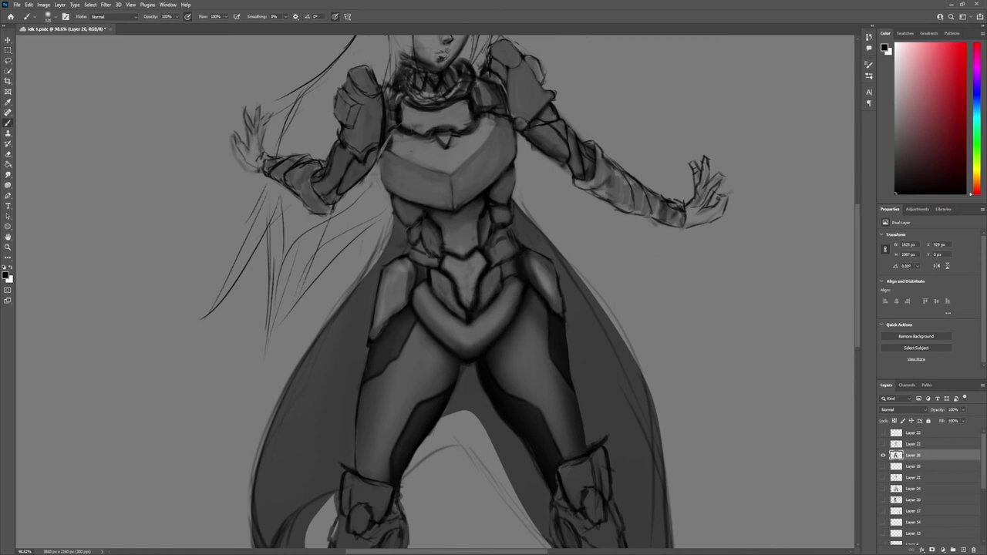
- Lighten the central groin plate and add short dark strokes on it
mouse_move(469, 306)
mouse_down()
mouse_move(481, 265)
mouse_move(444, 262)
mouse_move(470, 308)
mouse_up()
drag(484, 273, 498, 305)
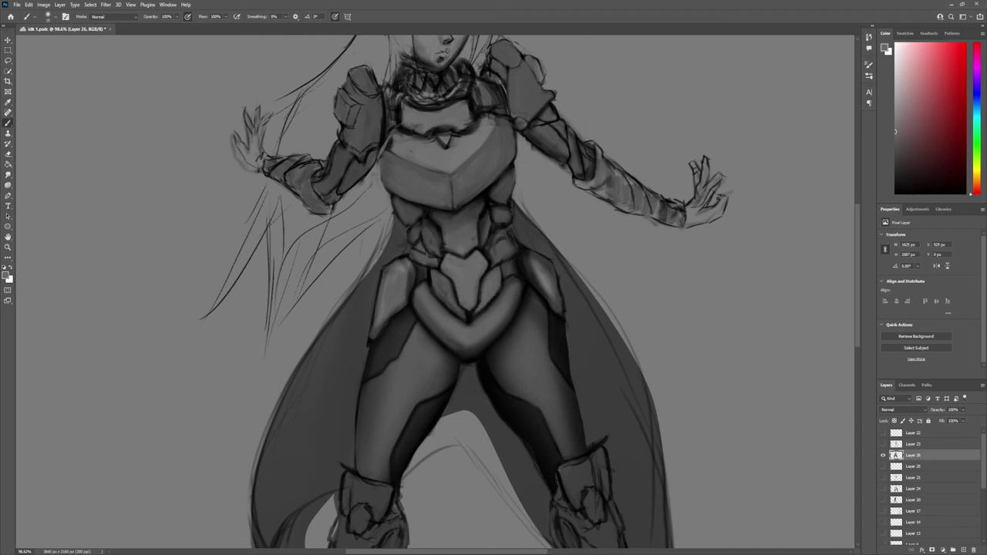
drag(440, 282, 463, 314)
key(x)
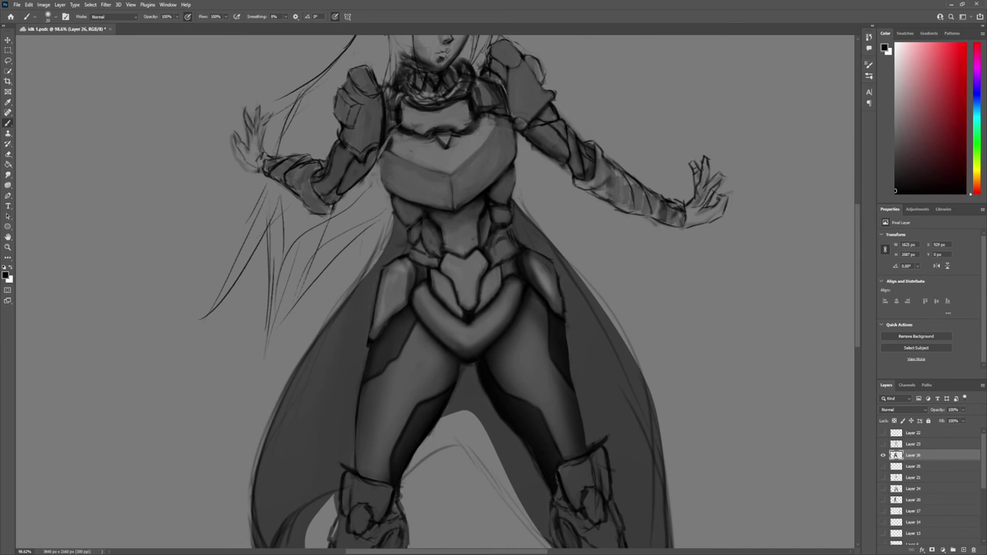
drag(459, 296, 444, 255)
- Lighten the upper chest area with a light grey brush stroke
scroll(463, 278, down, 2)
scroll(463, 277, up, 3)
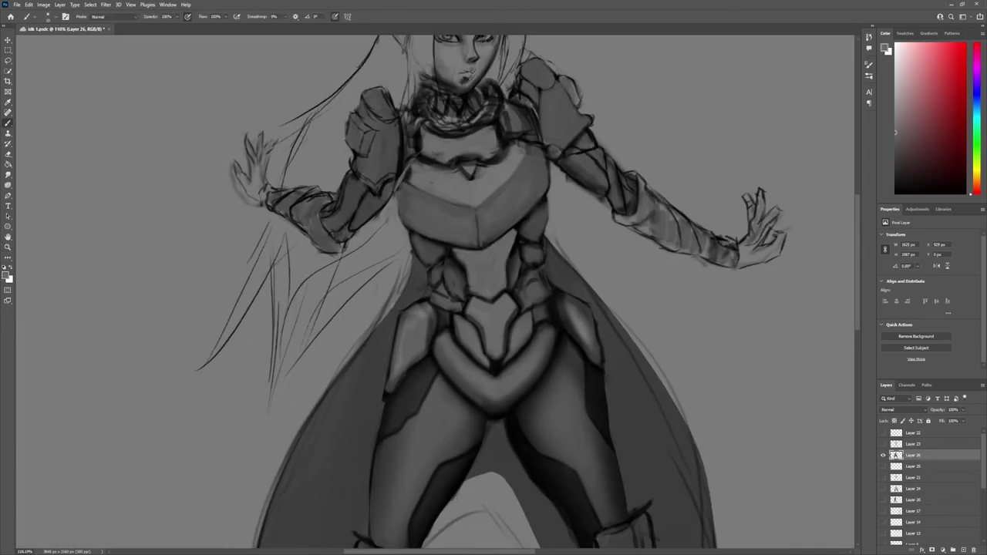
scroll(339, 232, down, 1)
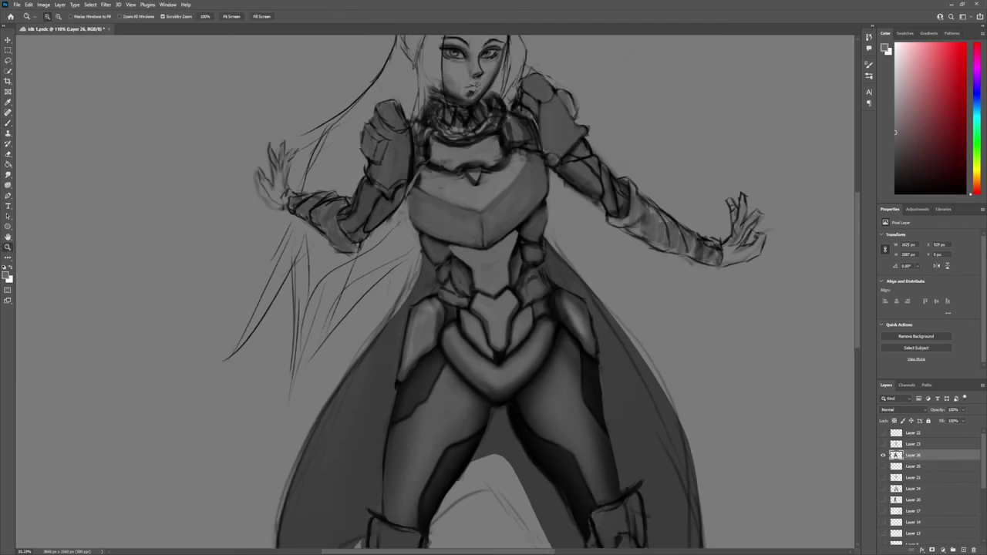
scroll(339, 231, up, 2)
scroll(562, 208, down, 2)
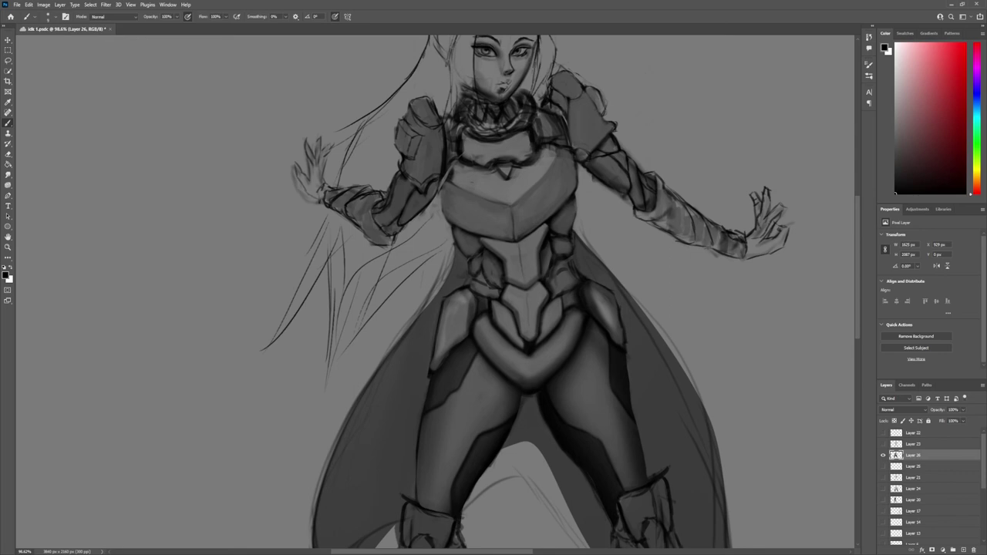
scroll(540, 232, down, 2)
scroll(540, 232, up, 2)
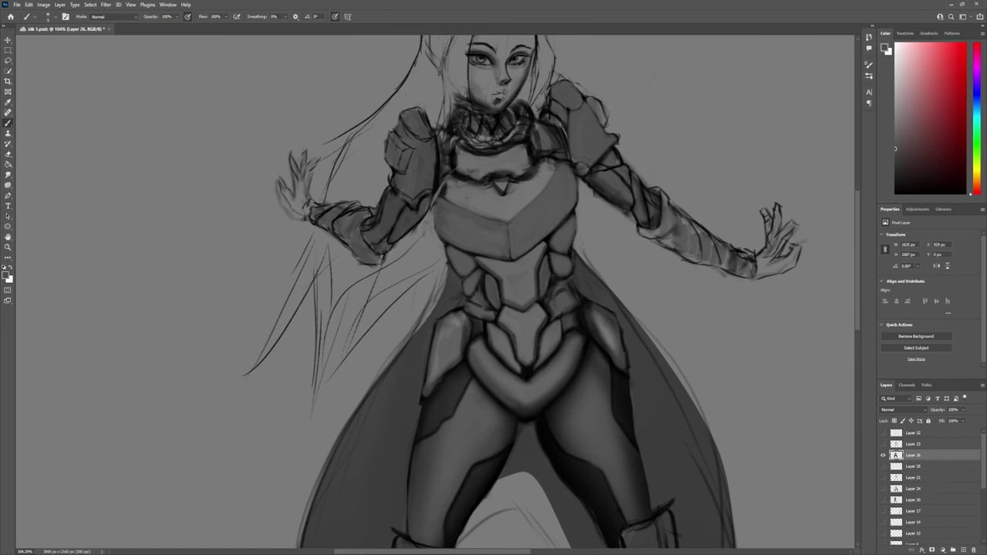
scroll(569, 250, down, 5)
scroll(569, 249, up, 6)
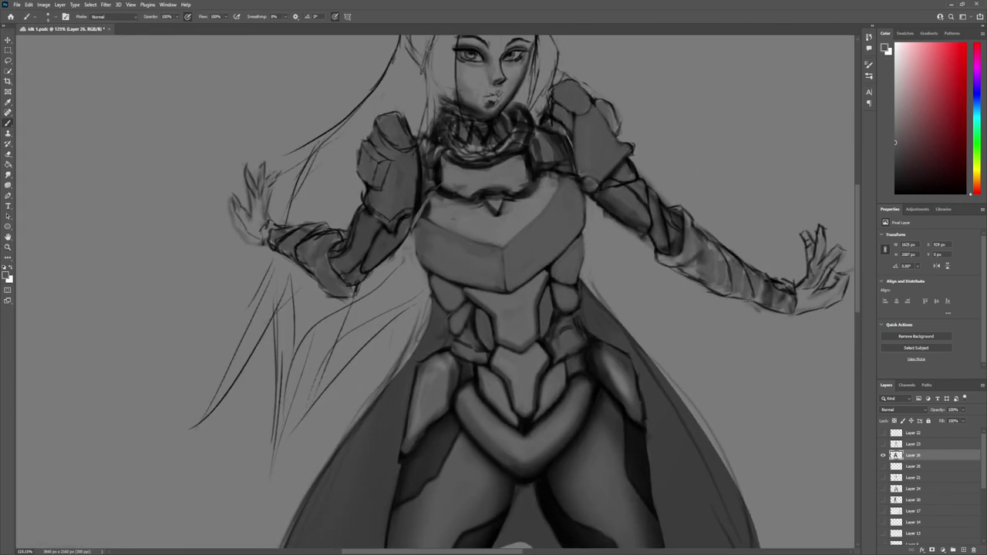
drag(422, 262, 502, 291)
- Lighten the left armour plate, then darken its edges in black
scroll(532, 339, down, 3)
scroll(532, 339, up, 2)
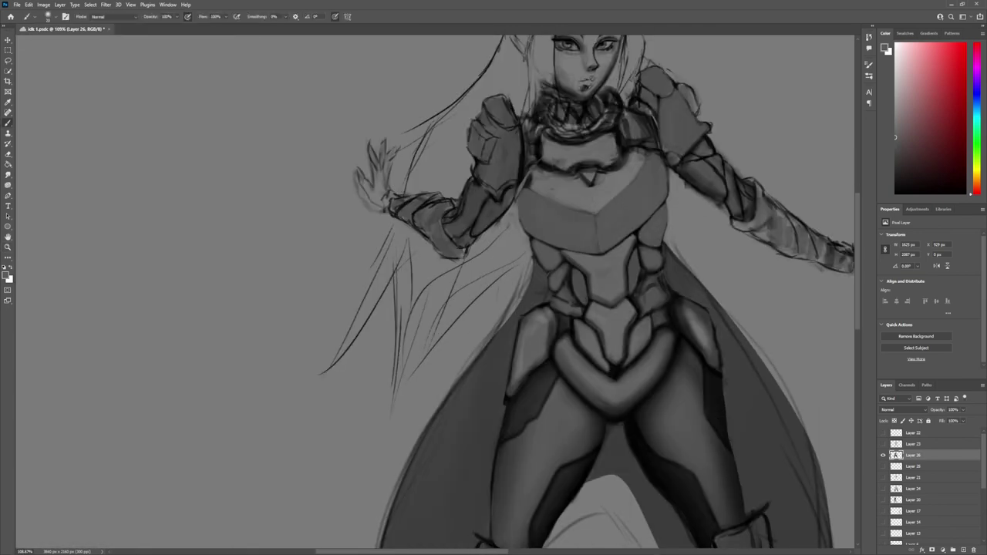
mouse_move(518, 401)
mouse_down()
mouse_move(551, 320)
mouse_move(553, 354)
mouse_up()
key(x)
drag(553, 316, 554, 346)
drag(549, 339, 507, 405)
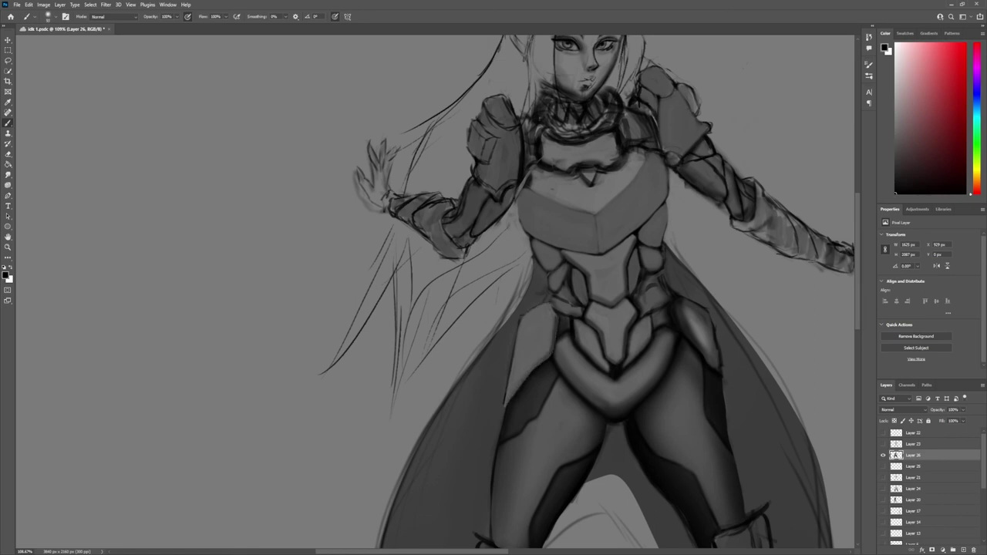
drag(540, 357, 506, 405)
drag(549, 347, 507, 397)
drag(521, 320, 512, 383)
mouse_move(525, 318)
mouse_down()
mouse_move(513, 376)
mouse_move(549, 306)
mouse_up()
drag(553, 305, 548, 361)
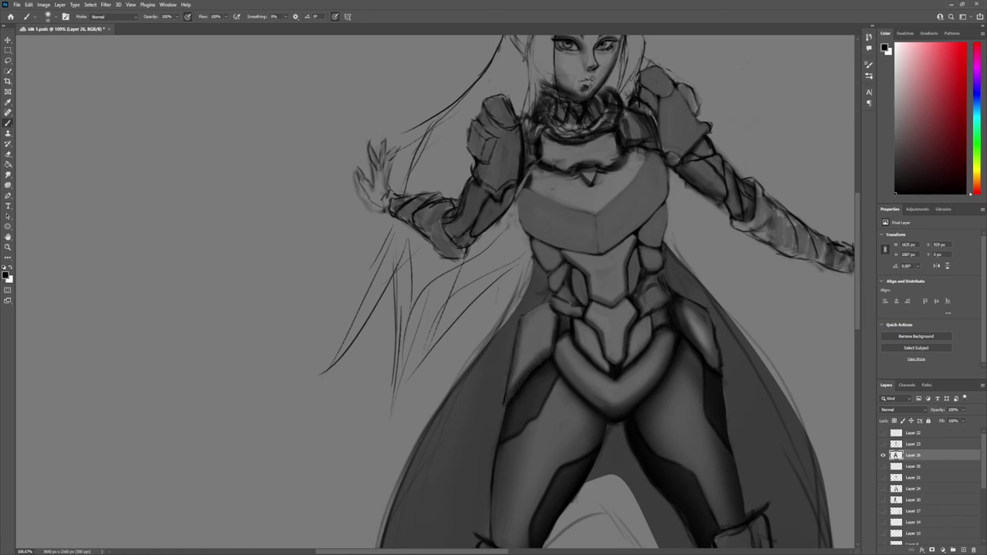
- Paint light grey strokes across the right hip plate and its edge
drag(540, 308, 459, 319)
key(x)
mouse_move(597, 343)
mouse_down()
mouse_move(616, 313)
mouse_move(617, 335)
mouse_move(626, 313)
mouse_up()
drag(638, 322, 626, 384)
drag(604, 312, 634, 355)
drag(615, 317, 634, 352)
drag(637, 362, 639, 379)
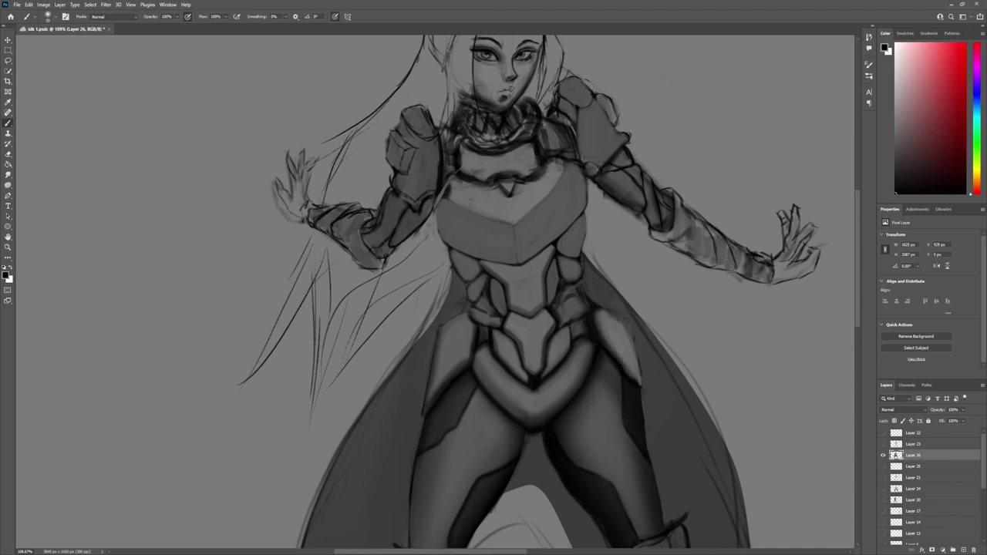
drag(598, 310, 627, 341)
drag(630, 358, 640, 384)
scroll(540, 139, up, 2)
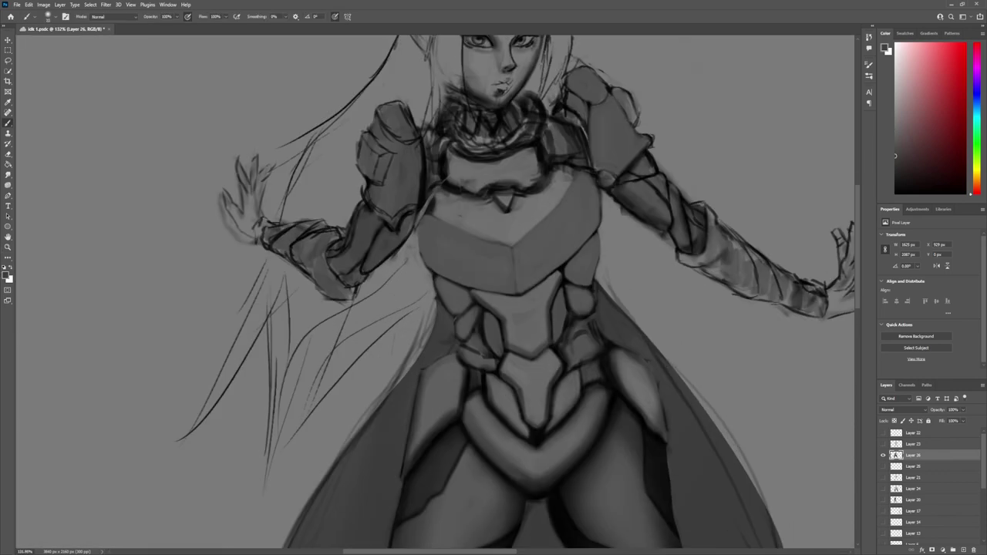
scroll(578, 386, down, 2)
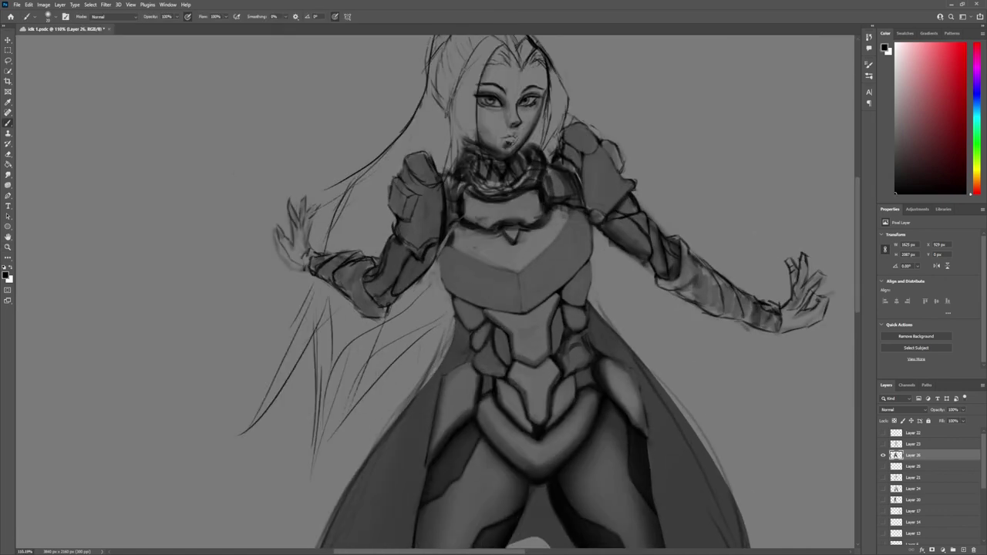
- Shade the centre torso plate with a mid grey colour
alt+click(570, 349)
drag(561, 339, 581, 359)
drag(558, 337, 573, 361)
drag(578, 334, 596, 361)
drag(555, 358, 568, 378)
drag(555, 333, 592, 376)
mouse_move(567, 327)
mouse_down()
mouse_move(592, 347)
mouse_move(588, 389)
mouse_up()
scroll(574, 346, down, 5)
scroll(574, 347, up, 5)
- Add more shading to the torso plates, then lasso-select the lower torso and cape
drag(505, 346, 539, 358)
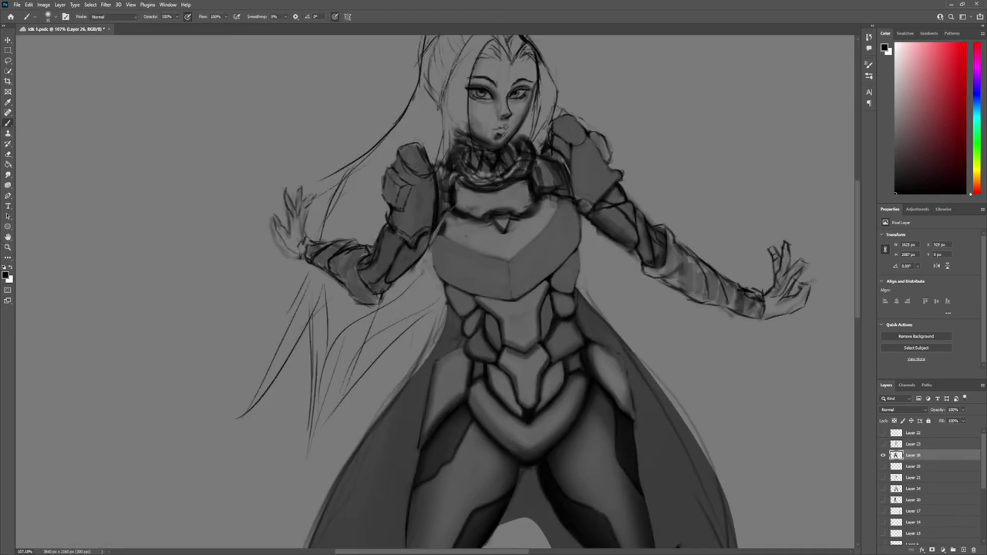
scroll(524, 351, down, 5)
scroll(524, 351, up, 5)
mouse_move(552, 268)
mouse_down()
mouse_move(578, 295)
mouse_move(446, 324)
mouse_up()
key(l)
mouse_move(583, 259)
mouse_down()
mouse_move(472, 316)
mouse_move(583, 259)
mouse_move(577, 329)
mouse_move(642, 310)
mouse_up()
- Trim the lasso selection, darken the cape along the armour inside it, then deselect
key(l)
key(b)
drag(462, 351, 431, 377)
drag(571, 270, 575, 335)
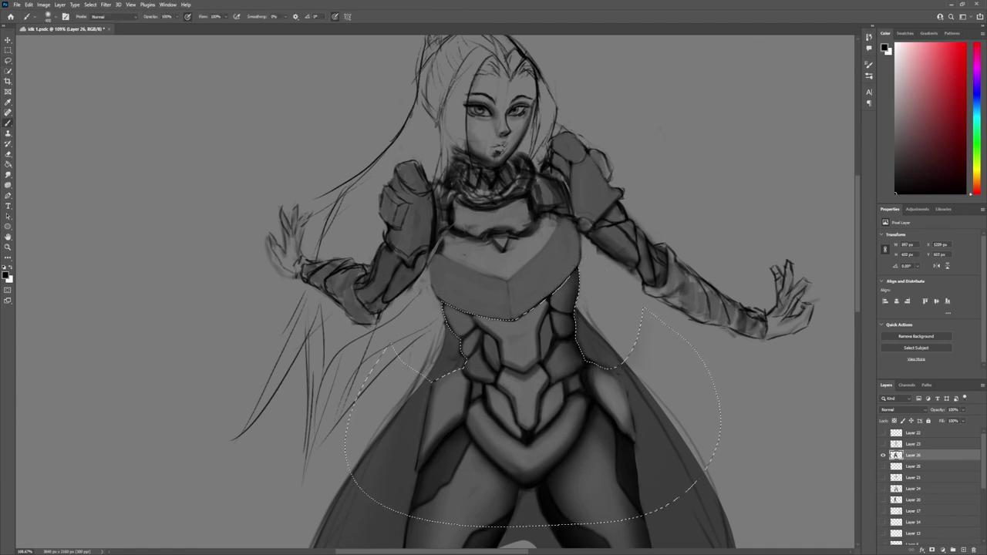
mouse_move(463, 385)
mouse_down()
mouse_move(400, 324)
mouse_move(540, 305)
mouse_up()
key(ctrl+d)
scroll(493, 293, down, 5)
scroll(493, 293, up, 6)
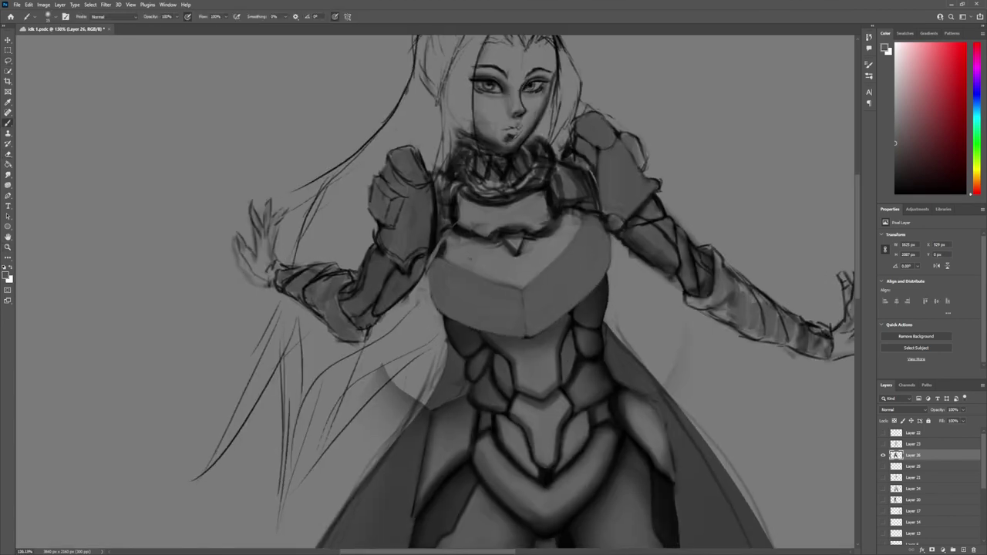
- Darken the lower edge of the heart breastplate in black
key(x)
mouse_move(593, 286)
mouse_down()
mouse_move(532, 333)
mouse_move(431, 287)
mouse_up()
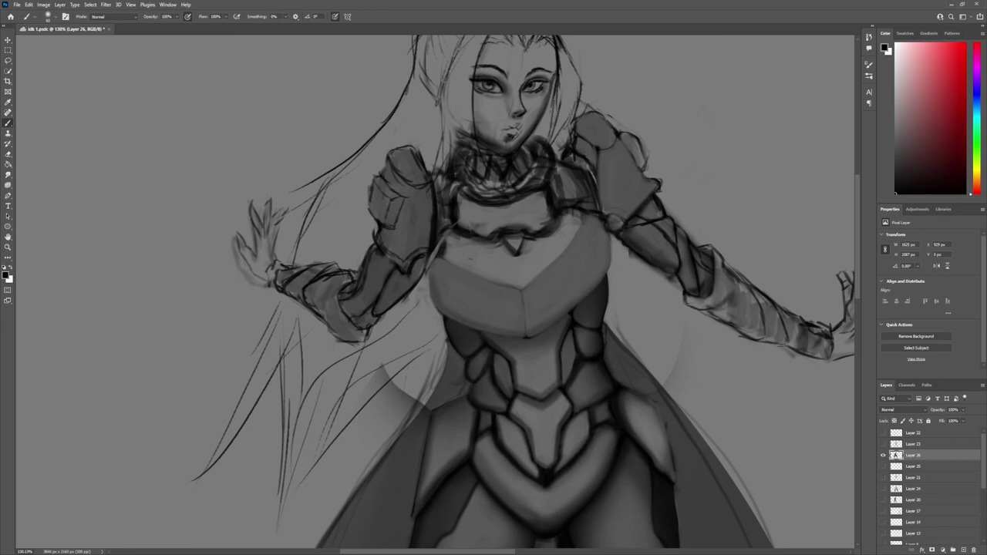
mouse_move(567, 310)
mouse_down()
mouse_move(532, 336)
mouse_move(447, 313)
mouse_move(578, 262)
mouse_move(539, 240)
mouse_move(478, 243)
mouse_up()
scroll(493, 309, down, 4)
scroll(493, 308, up, 4)
- Lighten below the collar, then outline the collar's lower edge and the heart top in dark
drag(556, 234, 510, 245)
drag(507, 281, 524, 287)
key(x)
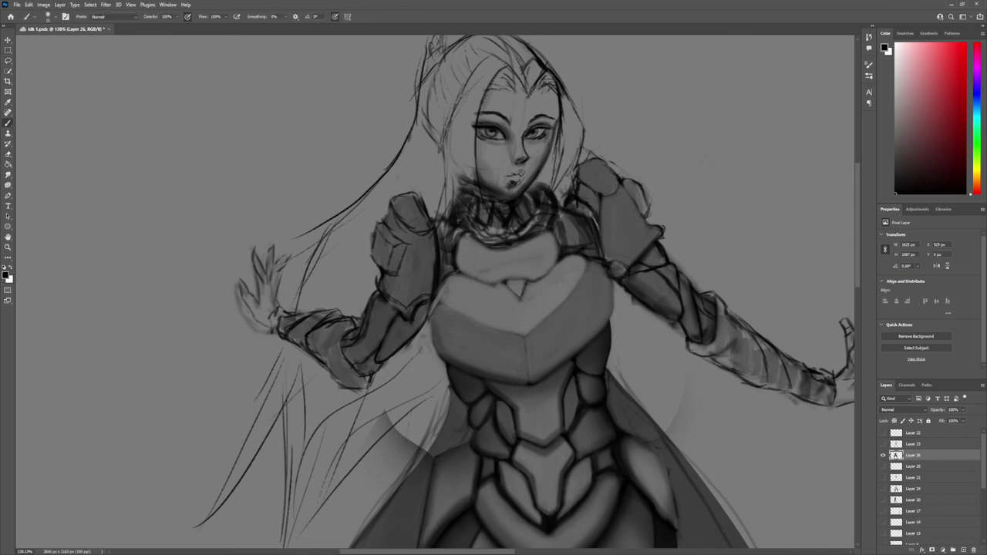
key(x)
key(x)
drag(528, 262, 556, 282)
drag(461, 277, 499, 287)
mouse_move(456, 238)
mouse_down()
mouse_move(486, 287)
mouse_move(561, 251)
mouse_up()
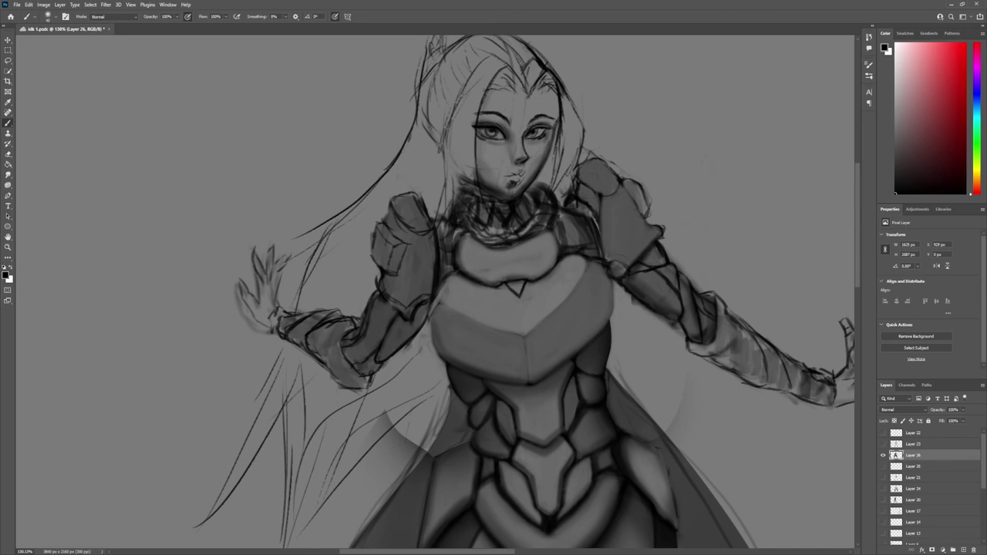
drag(483, 284, 556, 232)
key(ctrl+minus)
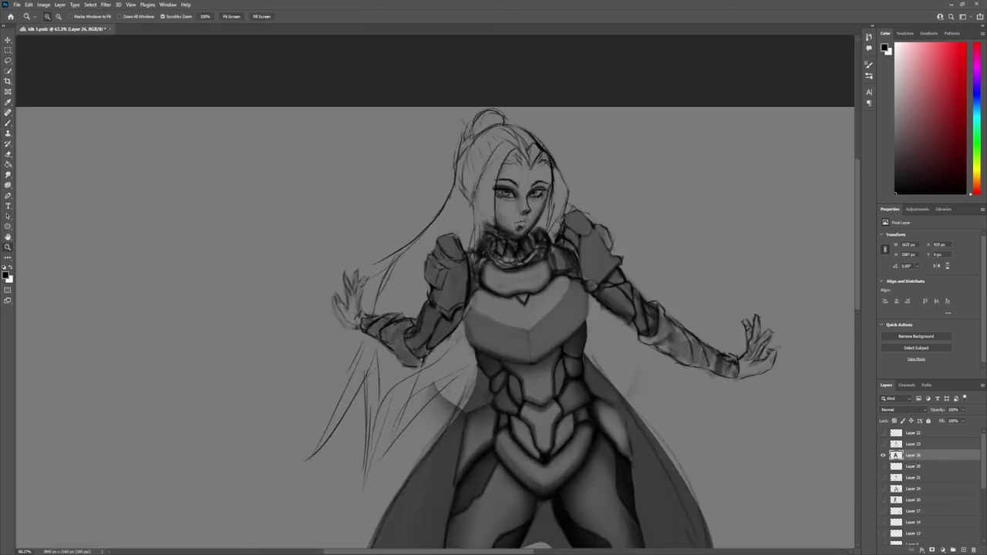
key(ctrl+plus)
scroll(574, 259, down, 5)
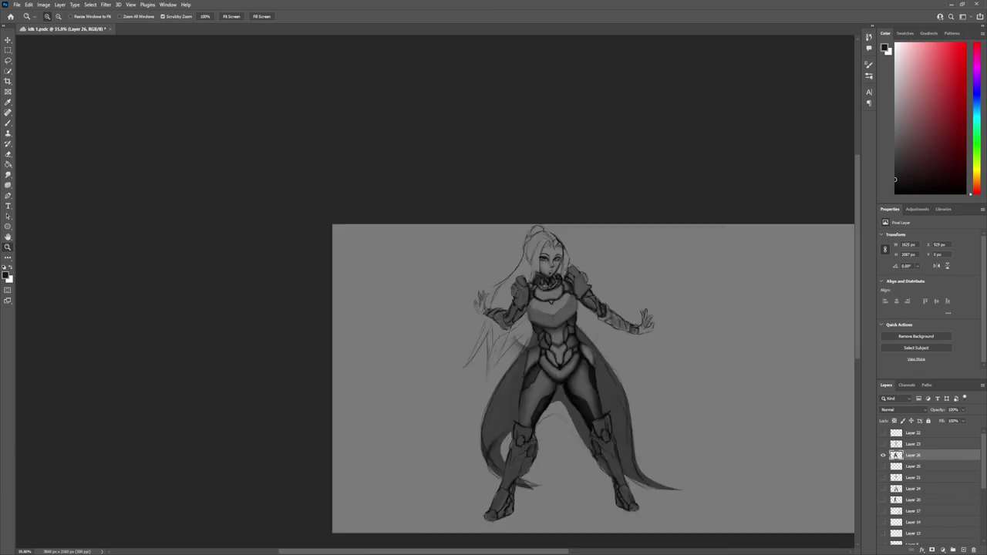
scroll(574, 258, up, 3)
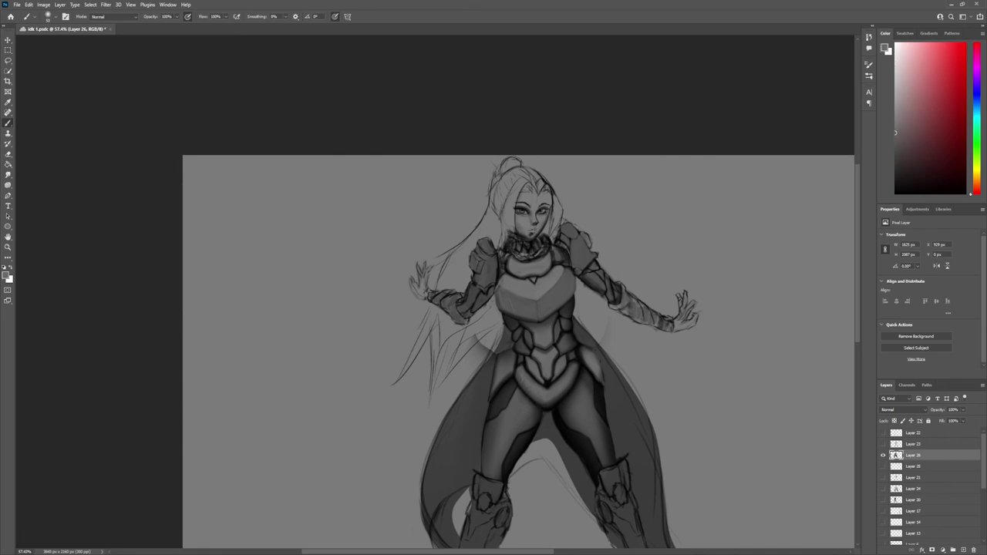
key(z)
scroll(606, 350, down, 4)
scroll(606, 350, up, 2)
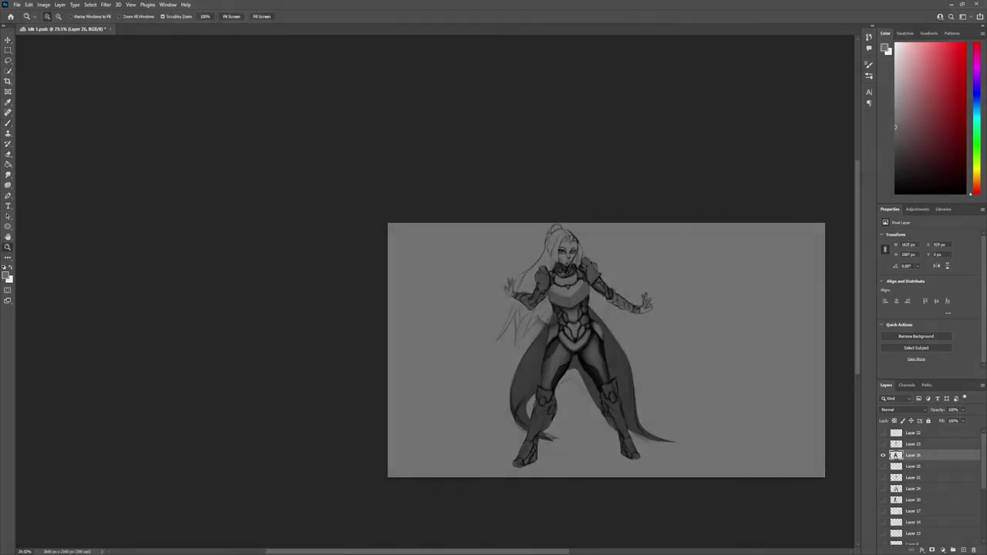